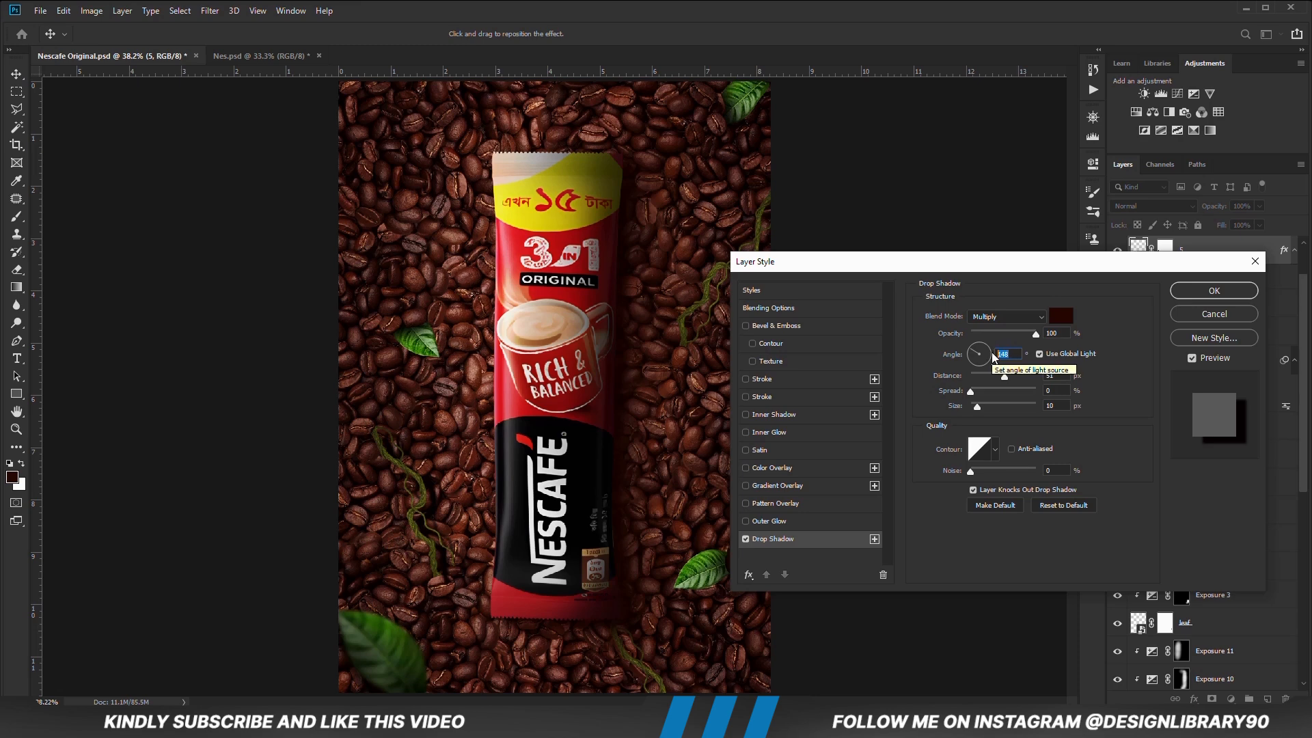
- Reduce the distance and change the angle of the lower-left vine's drop shadow so it sits just beneath the vine, and apply the style
{"action": "key", "text": "shift+Tab"}
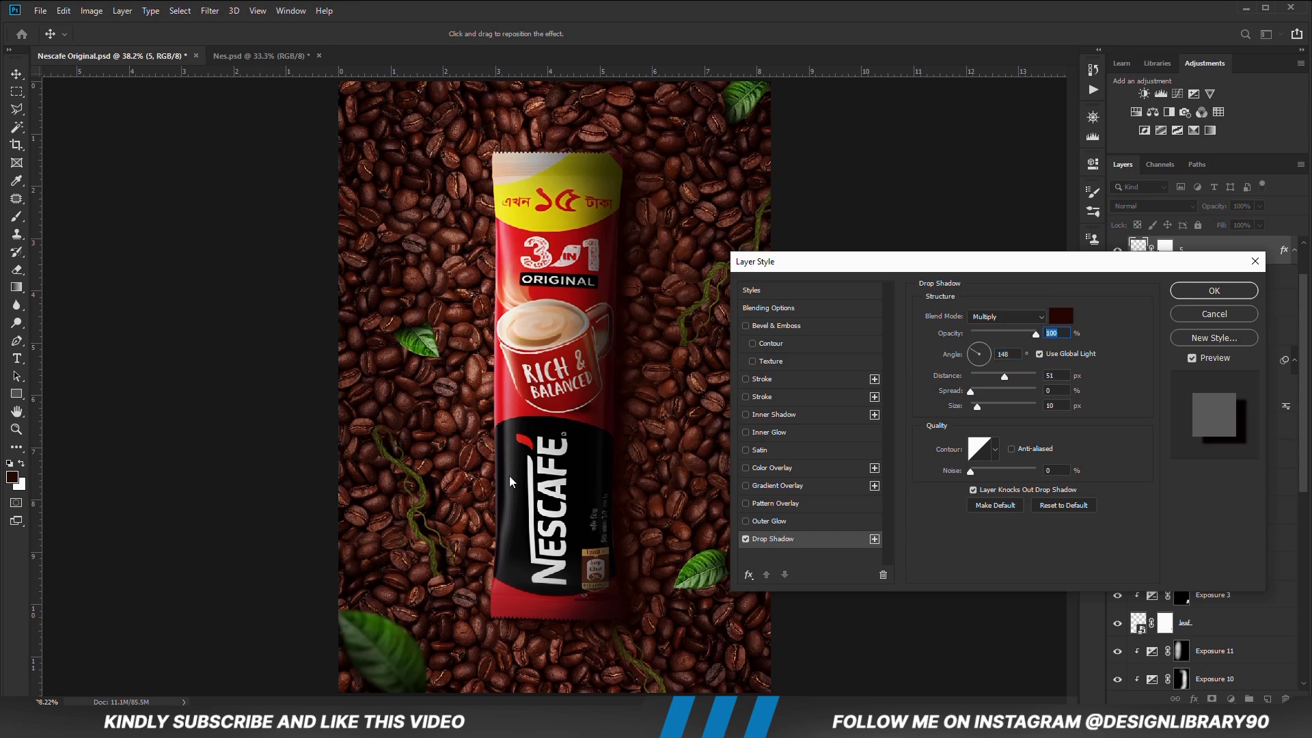
{"action": "left_click_drag", "start_coordinate": [425, 487], "coordinate": [420, 488]}
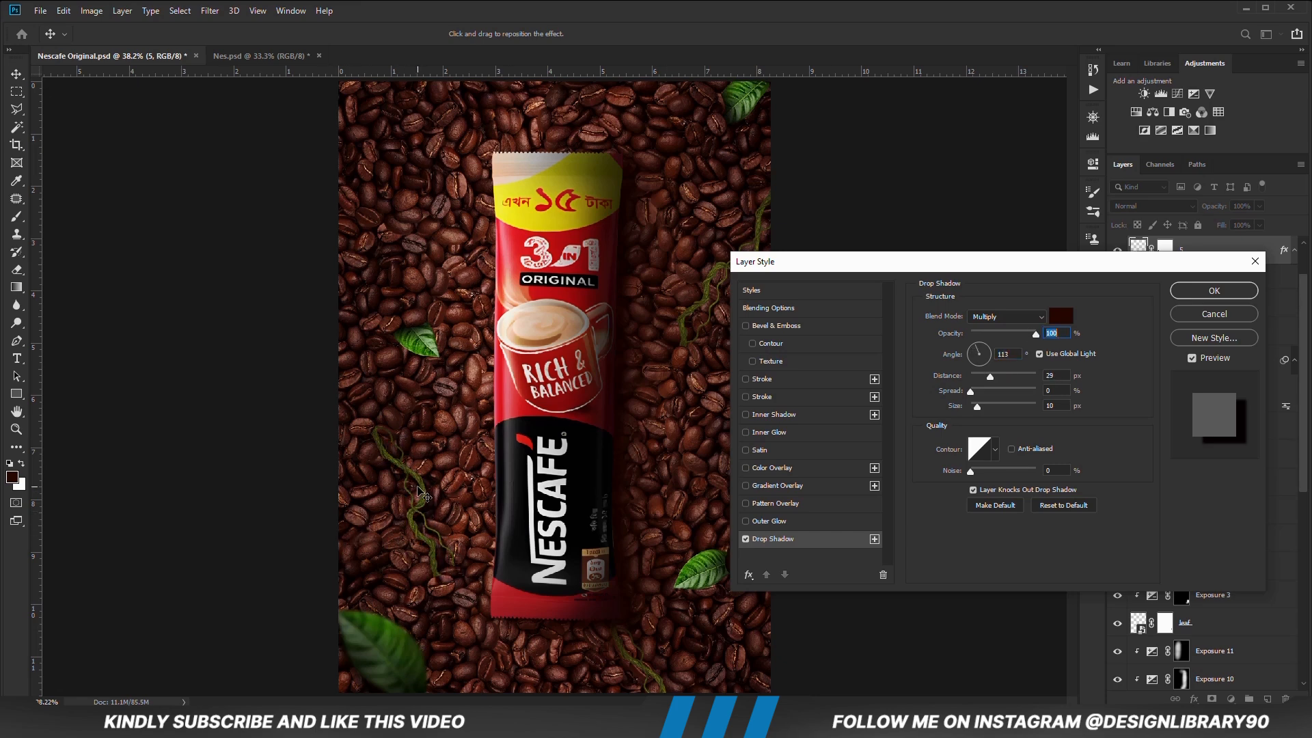
{"action": "left_click_drag", "start_coordinate": [416, 485], "coordinate": [416, 482]}
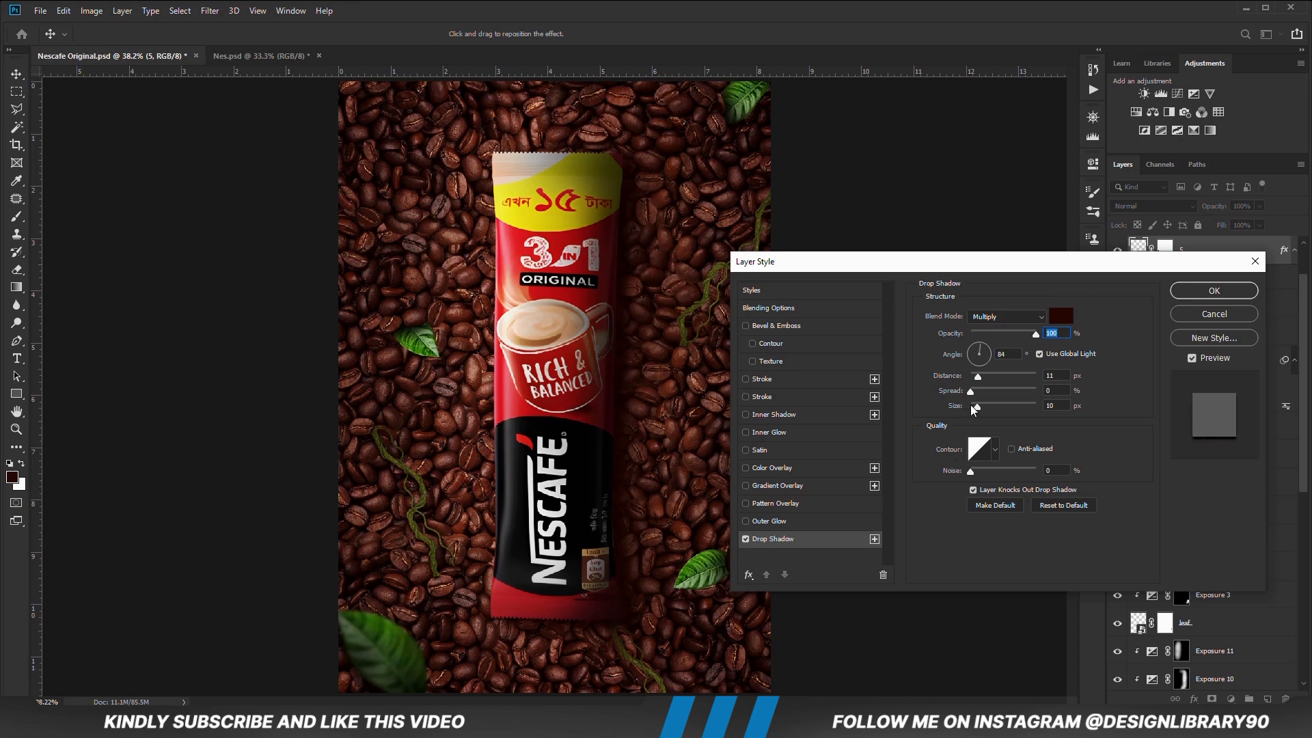
{"action": "left_click_drag", "start_coordinate": [974, 404], "coordinate": [979, 375]}
{"action": "left_click", "coordinate": [995, 354]}
{"action": "left_click", "coordinate": [1206, 295]}
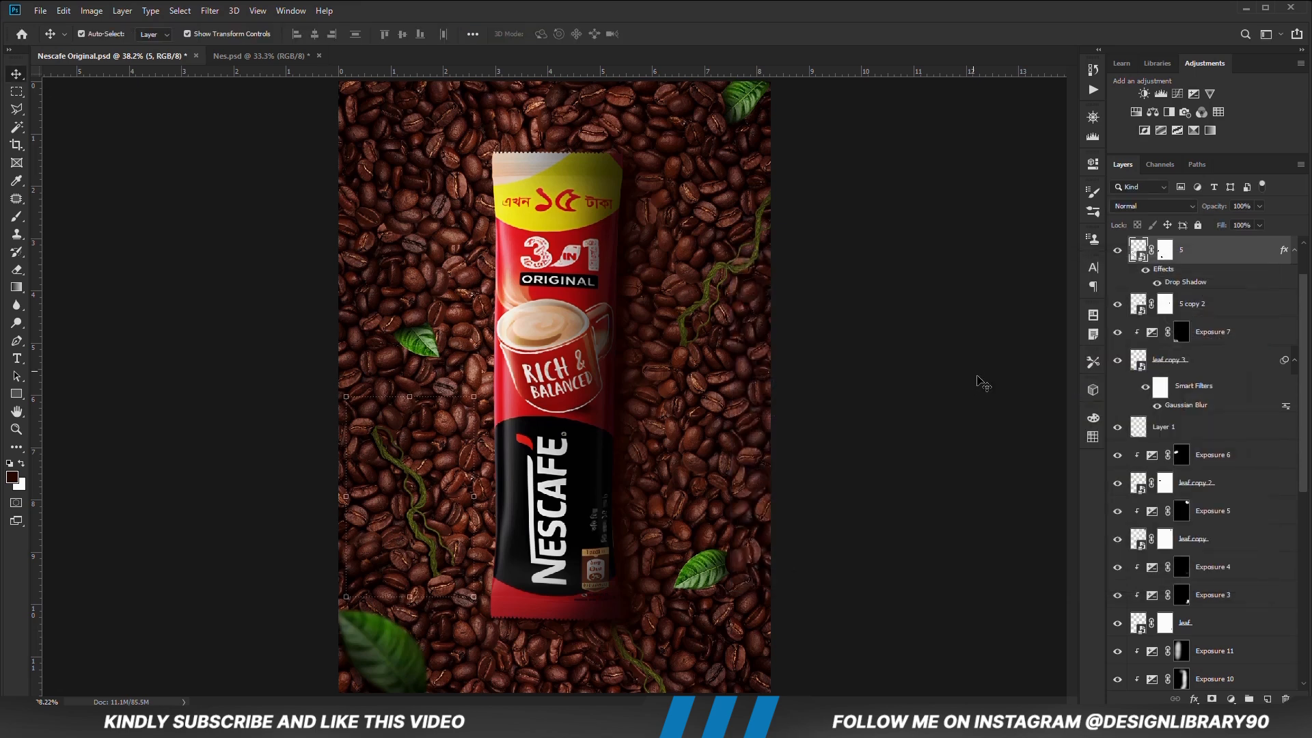
- Separate the drop shadow effect of vine layer 5 into its own layer
{"action": "left_click", "coordinate": [1294, 262]}
{"action": "right_click", "coordinate": [1294, 262]}
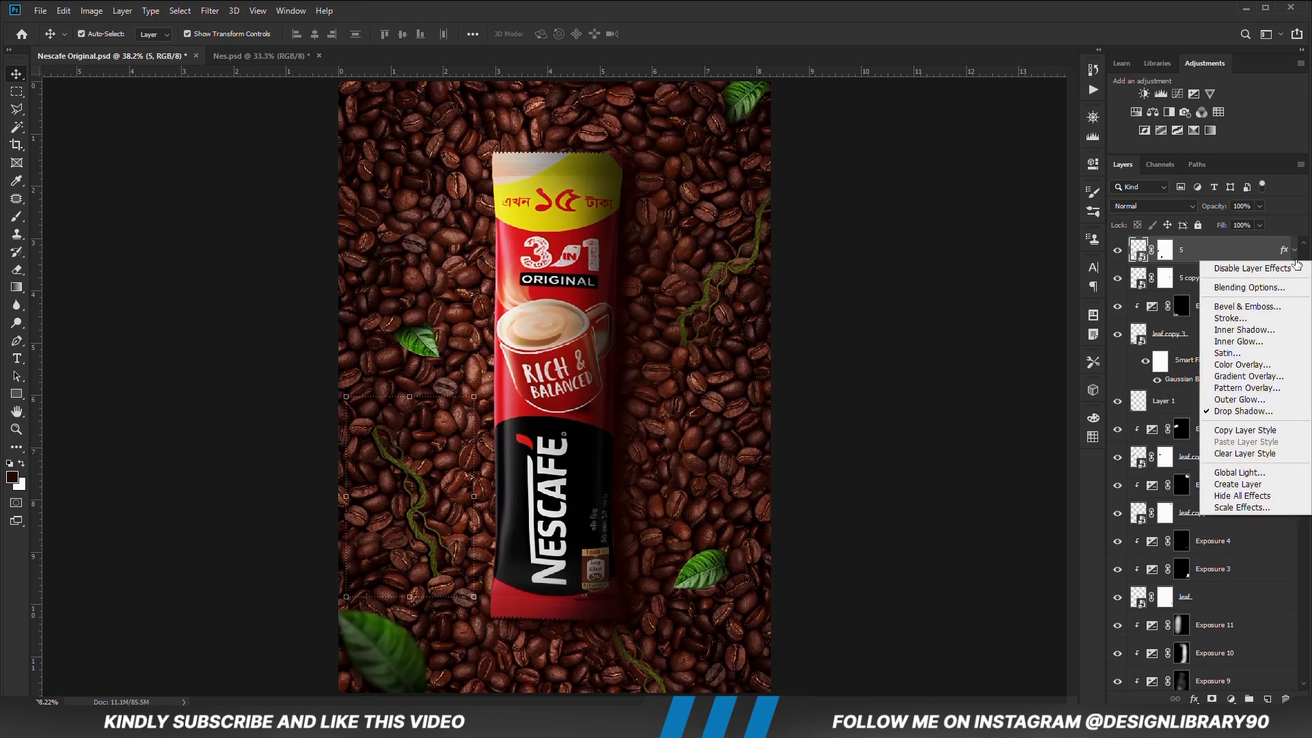
{"action": "left_click", "coordinate": [1014, 319]}
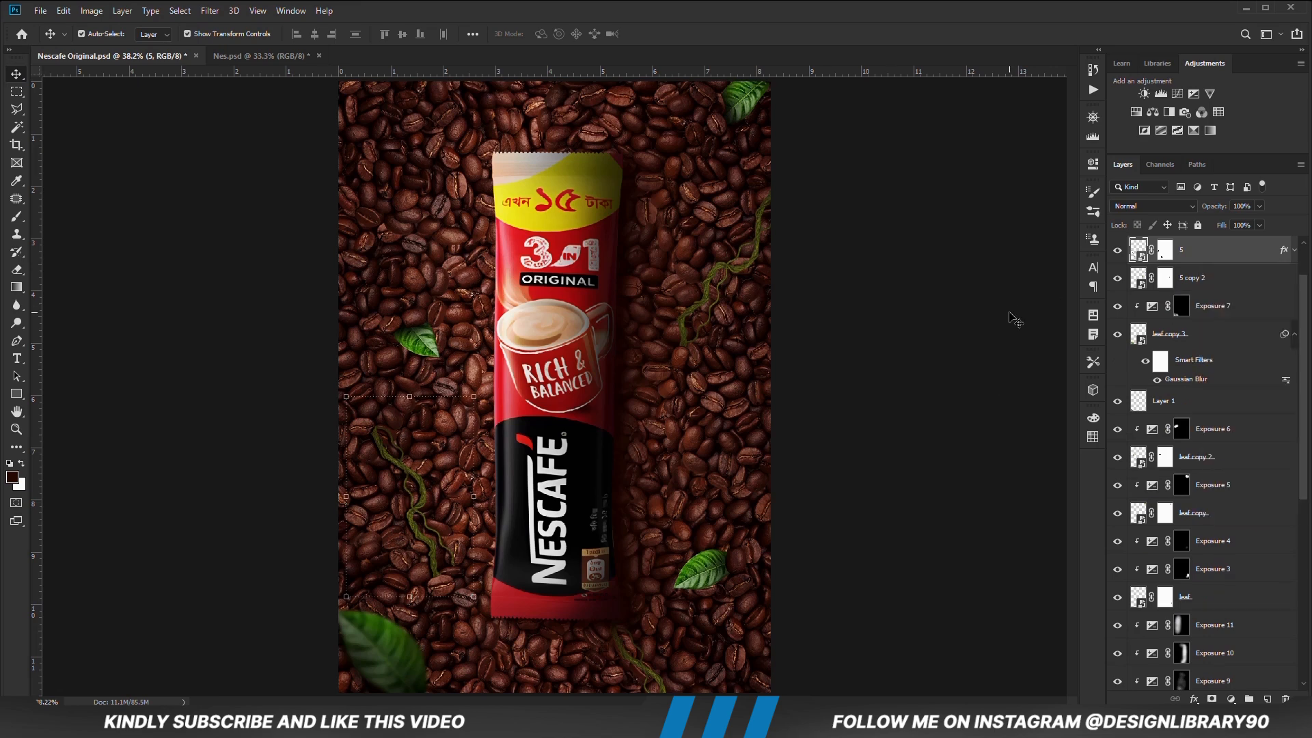
{"action": "right_click", "coordinate": [1296, 257]}
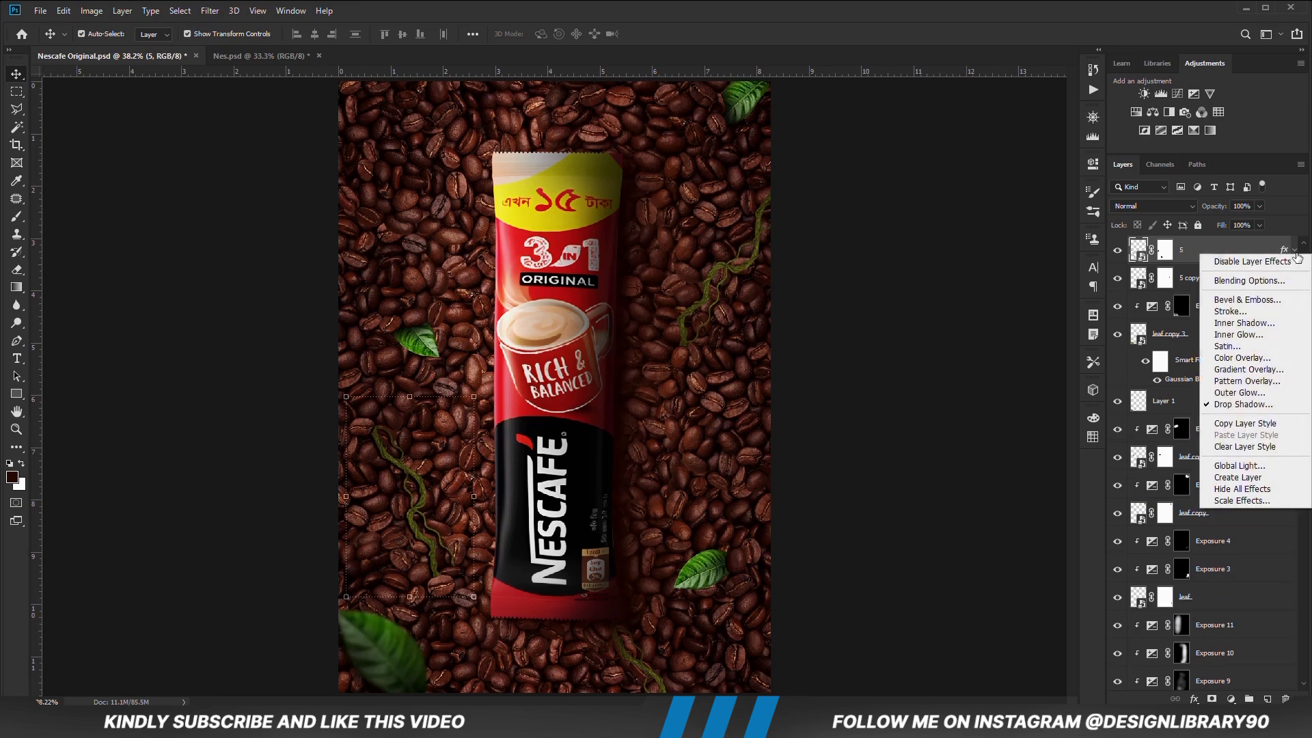
{"action": "left_click", "coordinate": [1247, 477]}
{"action": "left_click", "coordinate": [597, 274]}
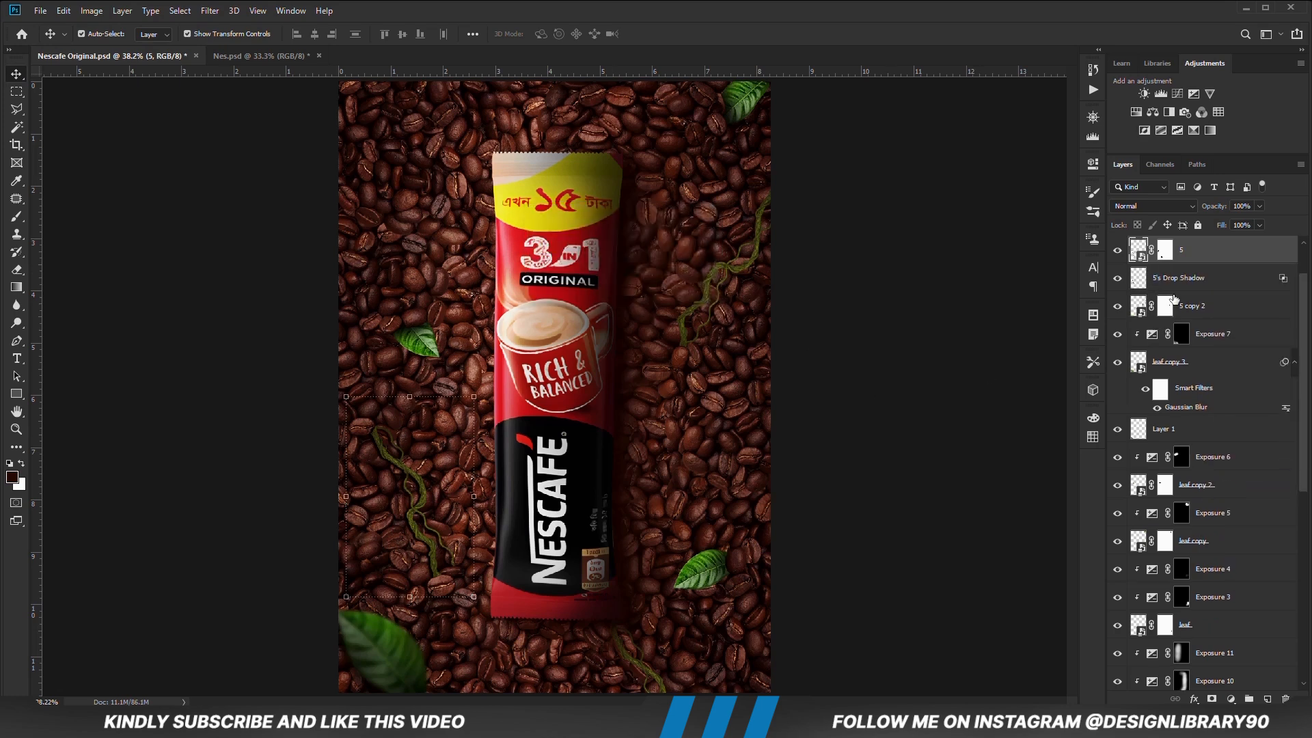
- Convert the 5's Drop Shadow layer to a smart object
{"action": "left_click", "coordinate": [1177, 287]}
{"action": "right_click", "coordinate": [1178, 286]}
{"action": "left_click", "coordinate": [1032, 323]}
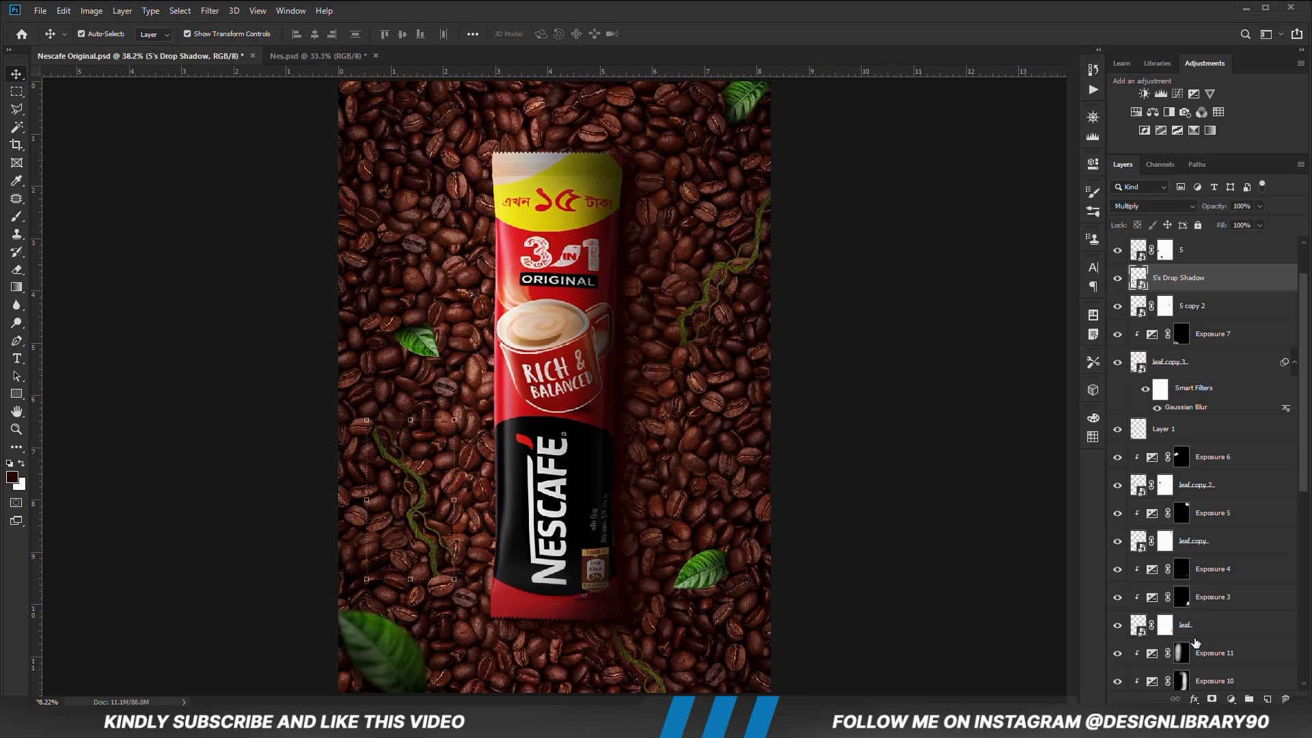
- Apply a Gaussian Blur with a radius of 4.6 pixels to the 5's Drop Shadow layer
{"action": "left_click", "coordinate": [210, 10]}
{"action": "mouse_move", "coordinate": [258, 166]}
{"action": "left_click", "coordinate": [410, 216]}
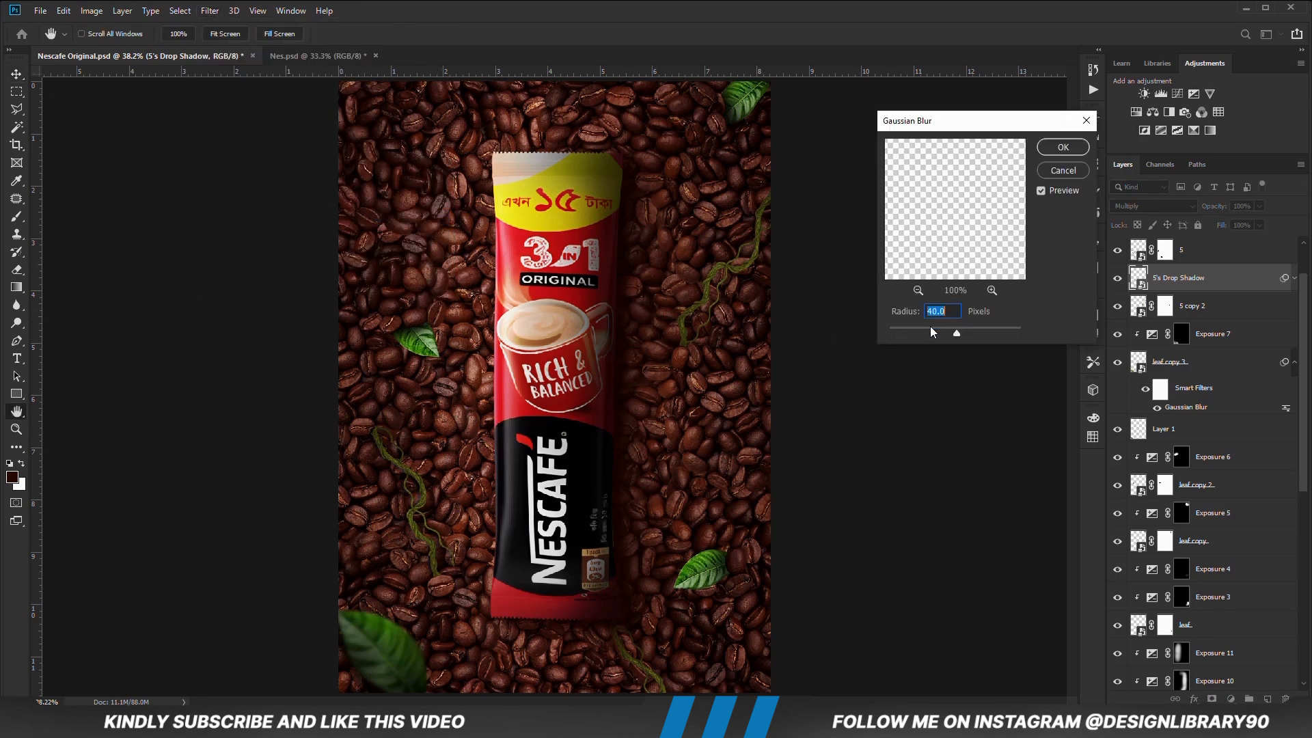
{"action": "type", "text": "4.6"}
{"action": "left_click", "coordinate": [1057, 148]}
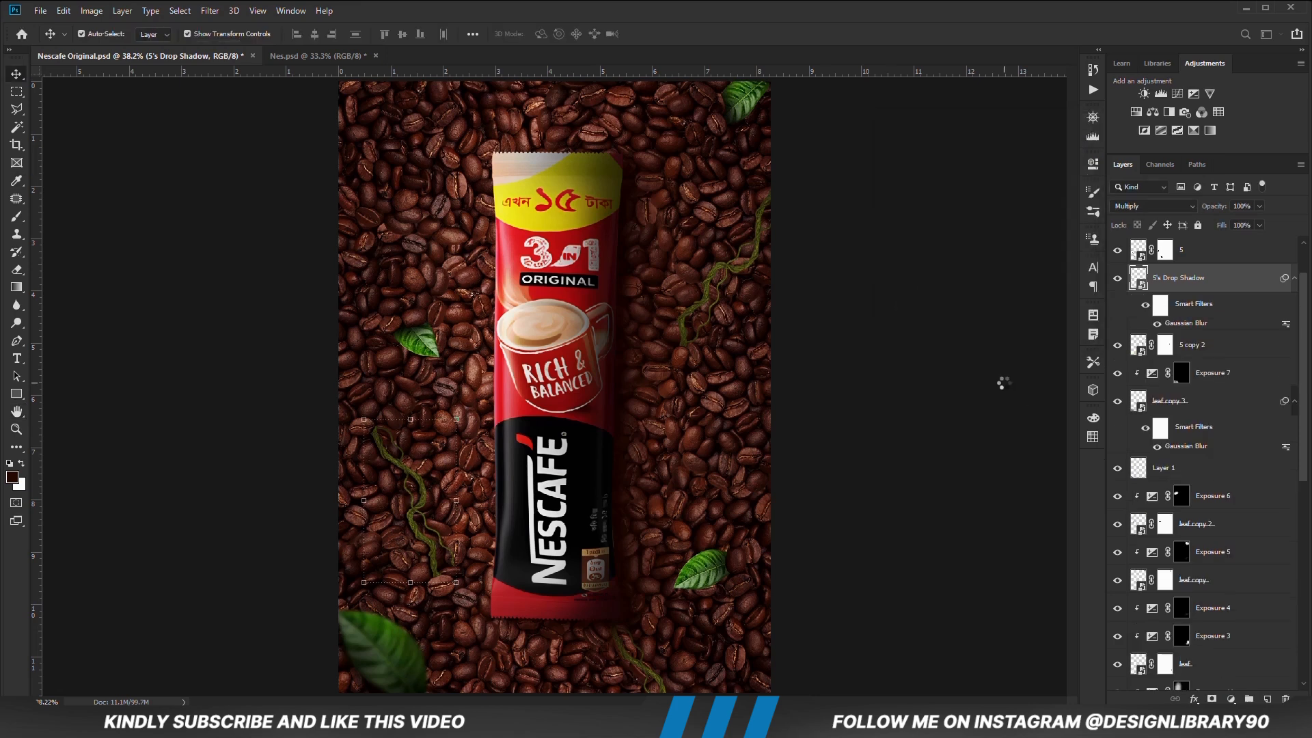
- Add a layer mask to the 5's Drop Shadow layer and paint black at 59% brush opacity around the vine's ends
{"action": "left_click", "coordinate": [1213, 698]}
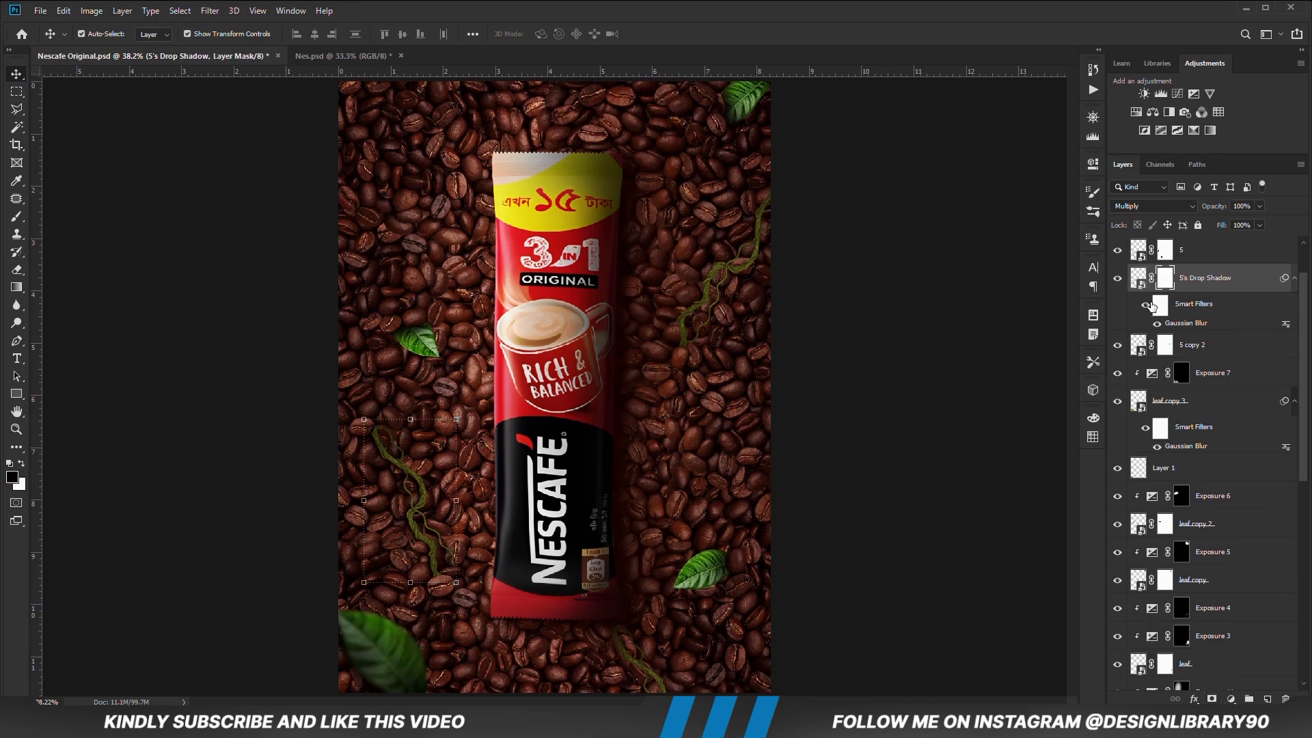
{"action": "key", "text": "b"}
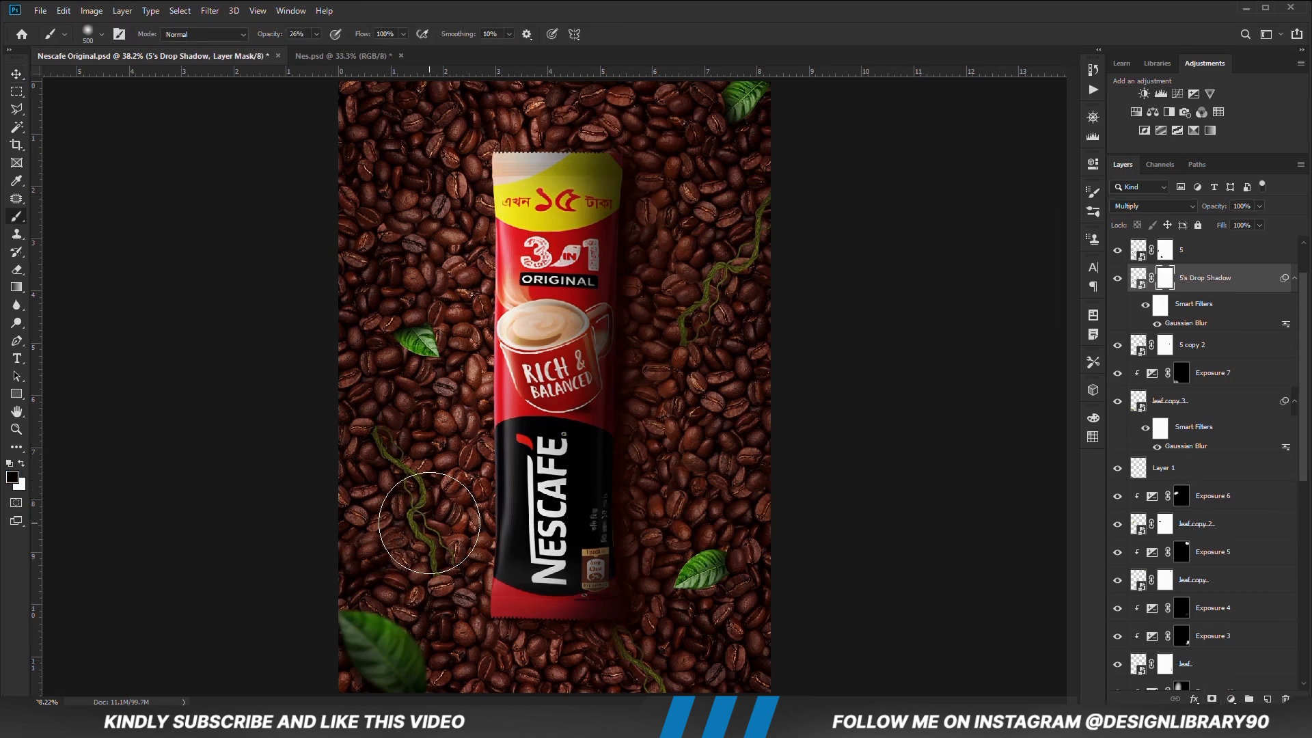
{"action": "key", "text": "bracketleft"}
{"action": "key", "text": "bracketleft"}
{"action": "key", "text": "bracketleft"}
{"action": "key", "text": "bracketleft"}
{"action": "left_click", "coordinate": [316, 34]}
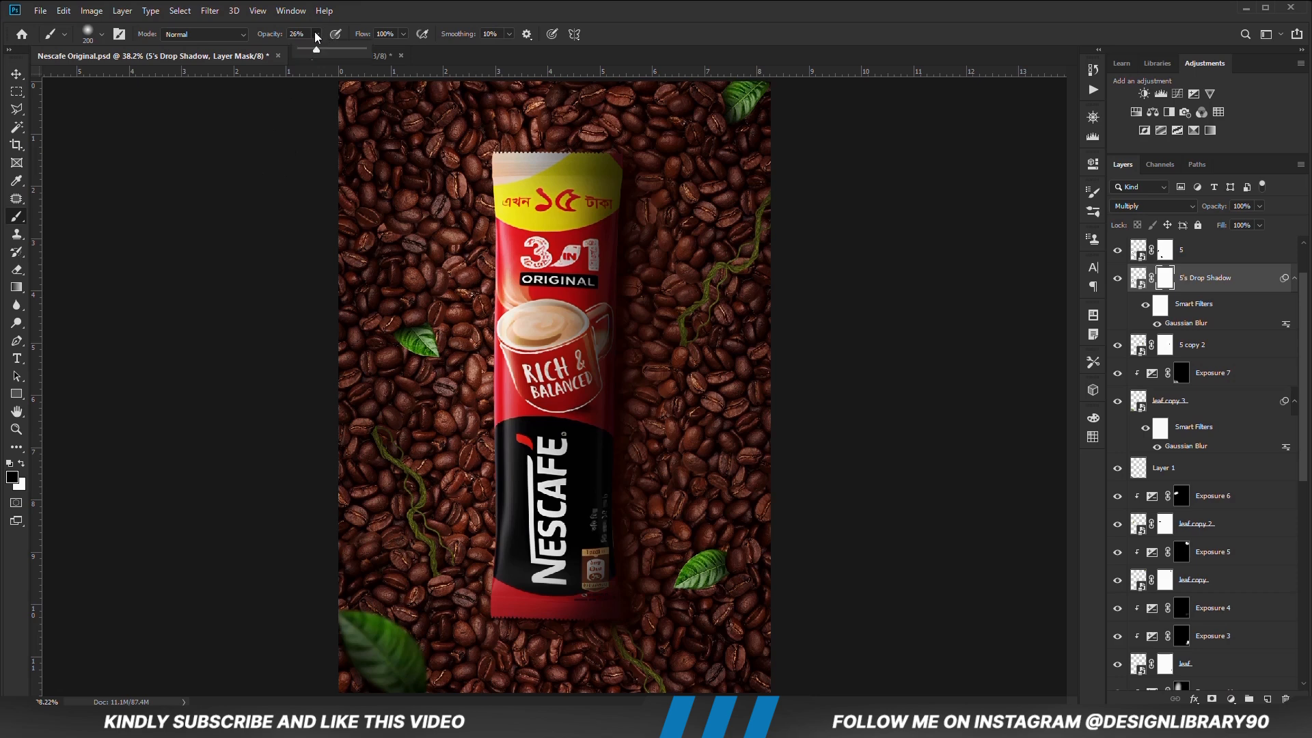
{"action": "mouse_move", "coordinate": [438, 602]}
{"action": "left_mouse_down"}
{"action": "mouse_move", "coordinate": [458, 608]}
{"action": "mouse_move", "coordinate": [444, 588]}
{"action": "mouse_move", "coordinate": [462, 566]}
{"action": "left_mouse_up"}
{"action": "left_click_drag", "start_coordinate": [371, 423], "coordinate": [363, 401]}
{"action": "key", "text": "bracketleft"}
{"action": "key", "text": "bracketleft"}
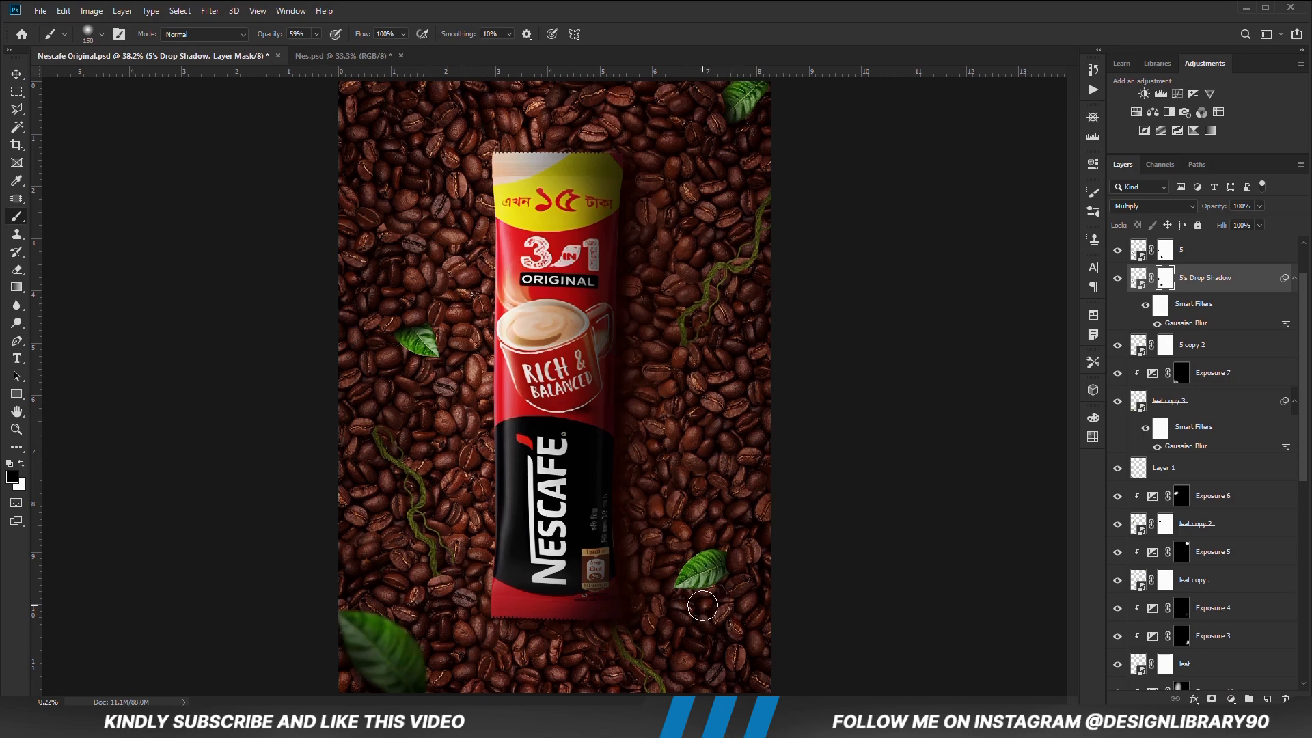
- Add a clipped Exposure adjustment above the 5's Drop Shadow layer with its exposure set to -3.50
{"action": "left_click", "coordinate": [1231, 699]}
{"action": "left_click", "coordinate": [1212, 534]}
{"action": "left_click", "coordinate": [976, 391]}
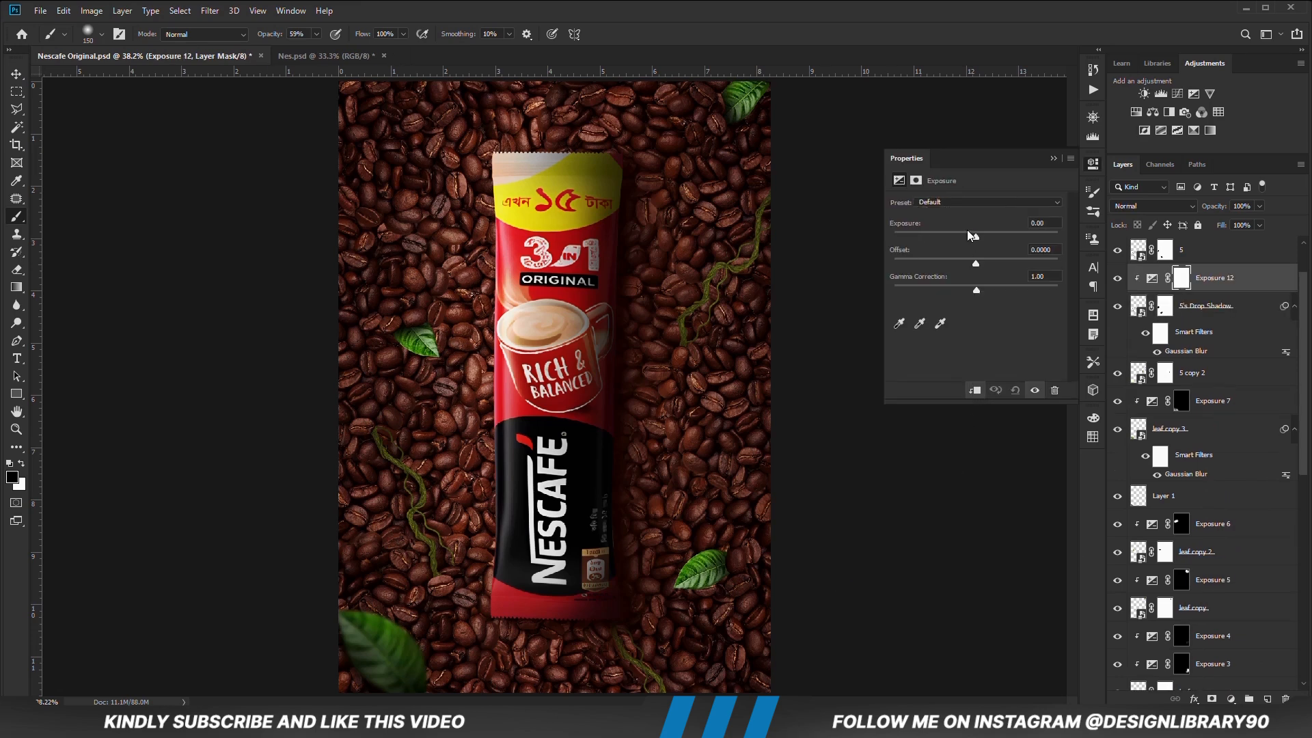
{"action": "left_click", "coordinate": [1054, 158]}
{"action": "scroll", "coordinate": [1215, 366], "scroll_direction": "up", "scroll_amount": 2}
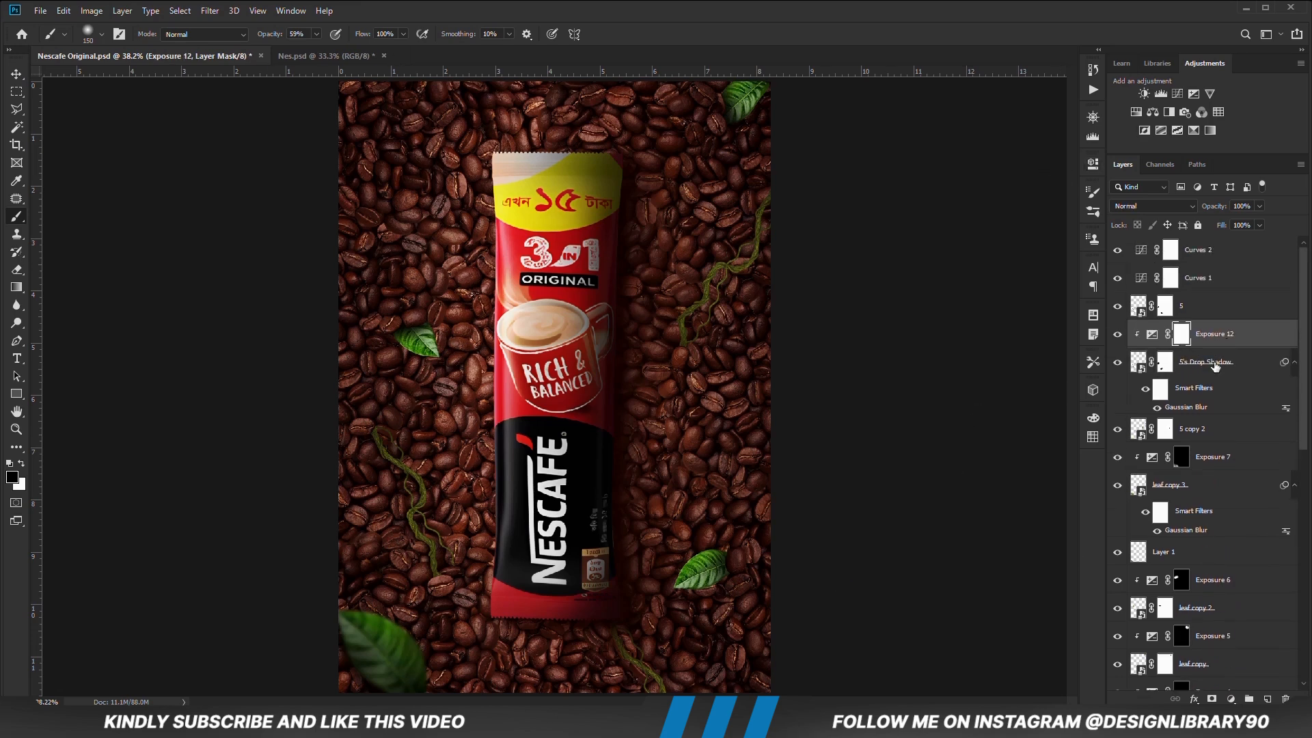
- Move the Exposure 12 adjustment above vine layer 5 and clip it to that layer
{"action": "left_click_drag", "start_coordinate": [1204, 335], "coordinate": [1209, 306]}
{"action": "right_click", "coordinate": [1216, 306]}
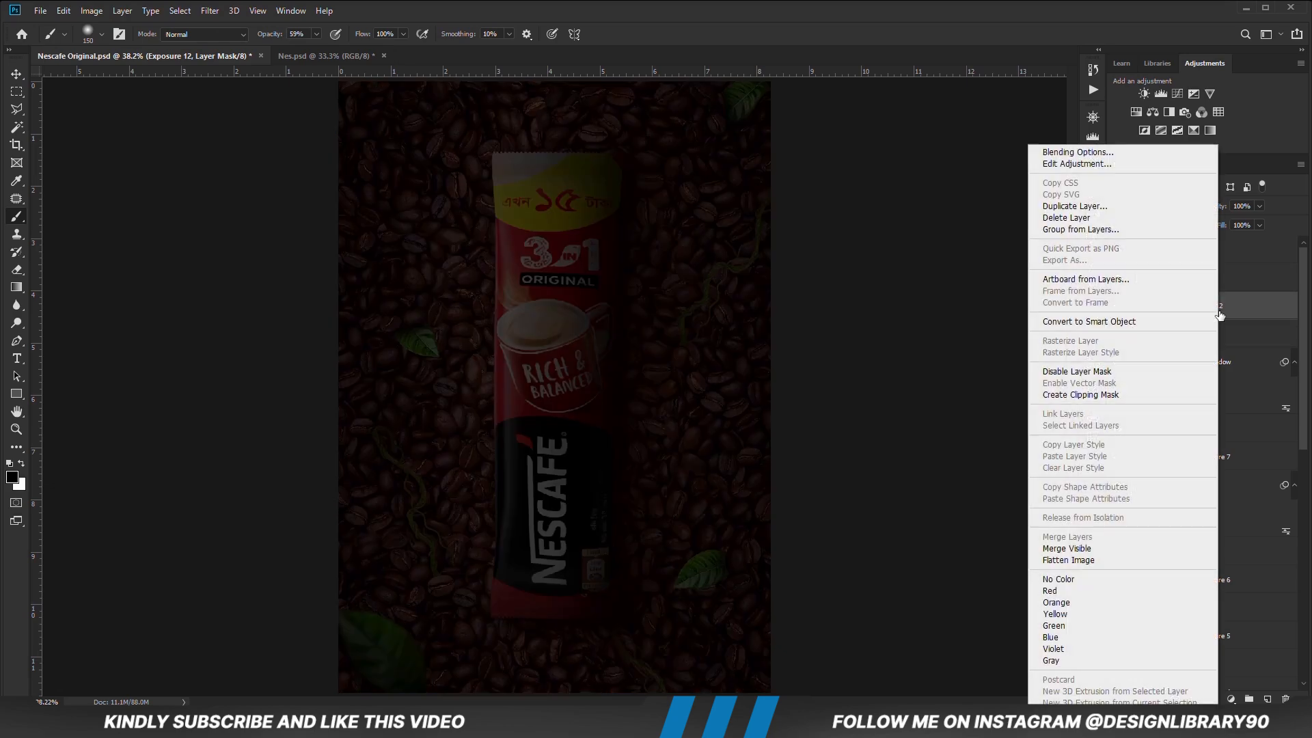
{"action": "left_click", "coordinate": [1076, 394]}
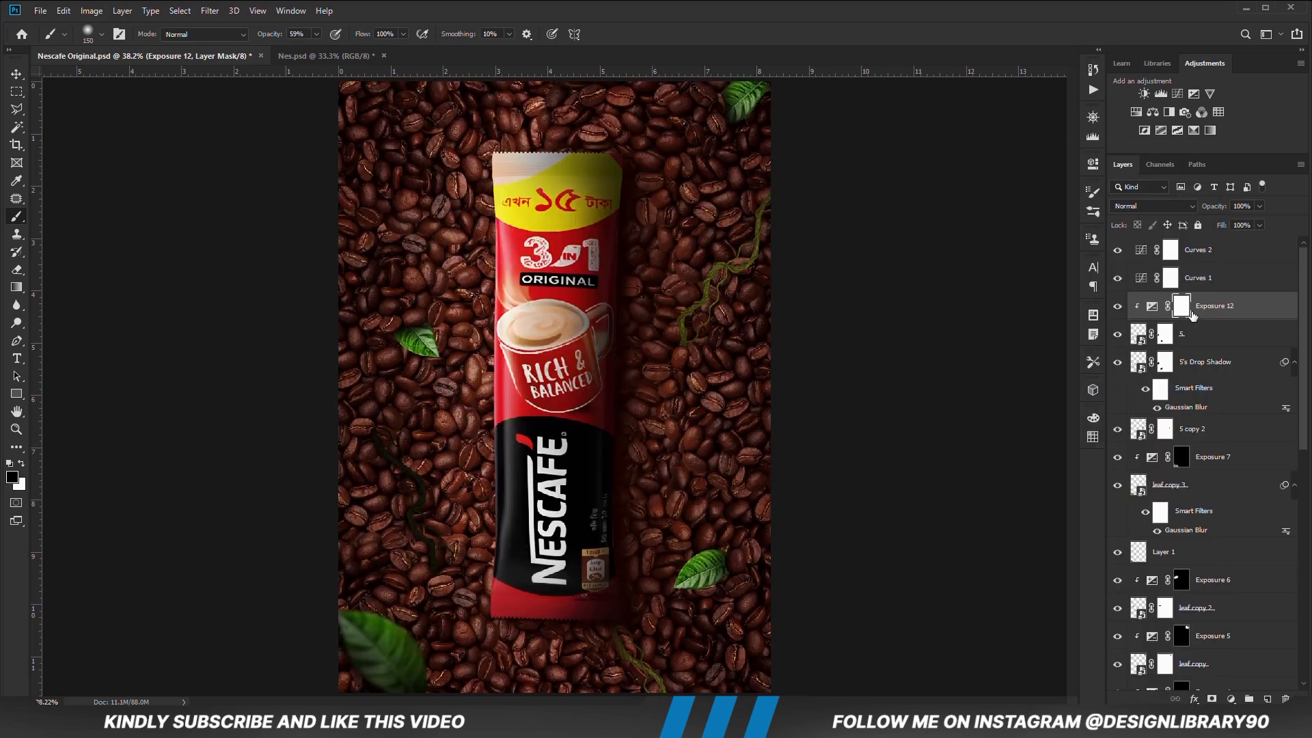
- Invert the Exposure 12 mask and paint dark shading onto the lower-left vine with a soft white brush, using up to 64% opacity
{"action": "key", "text": "ctrl+i"}
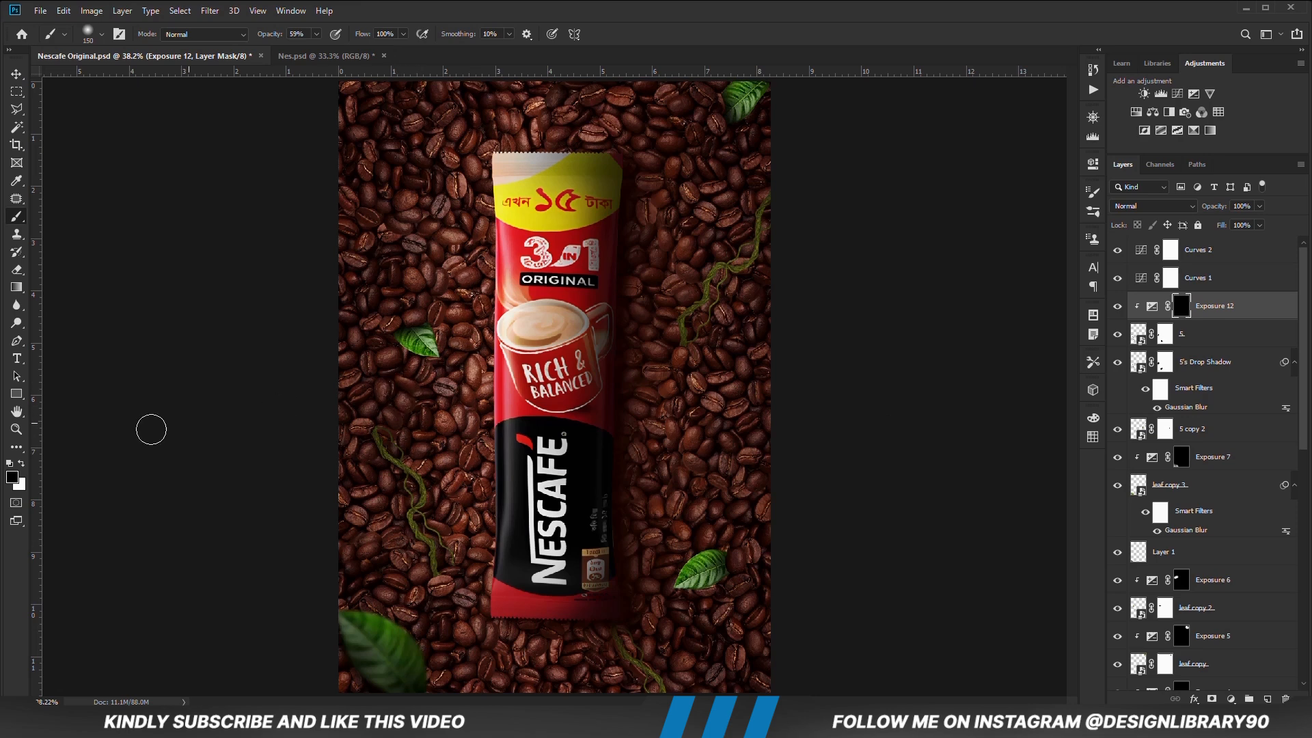
{"action": "left_click", "coordinate": [22, 465]}
{"action": "left_click", "coordinate": [317, 34]}
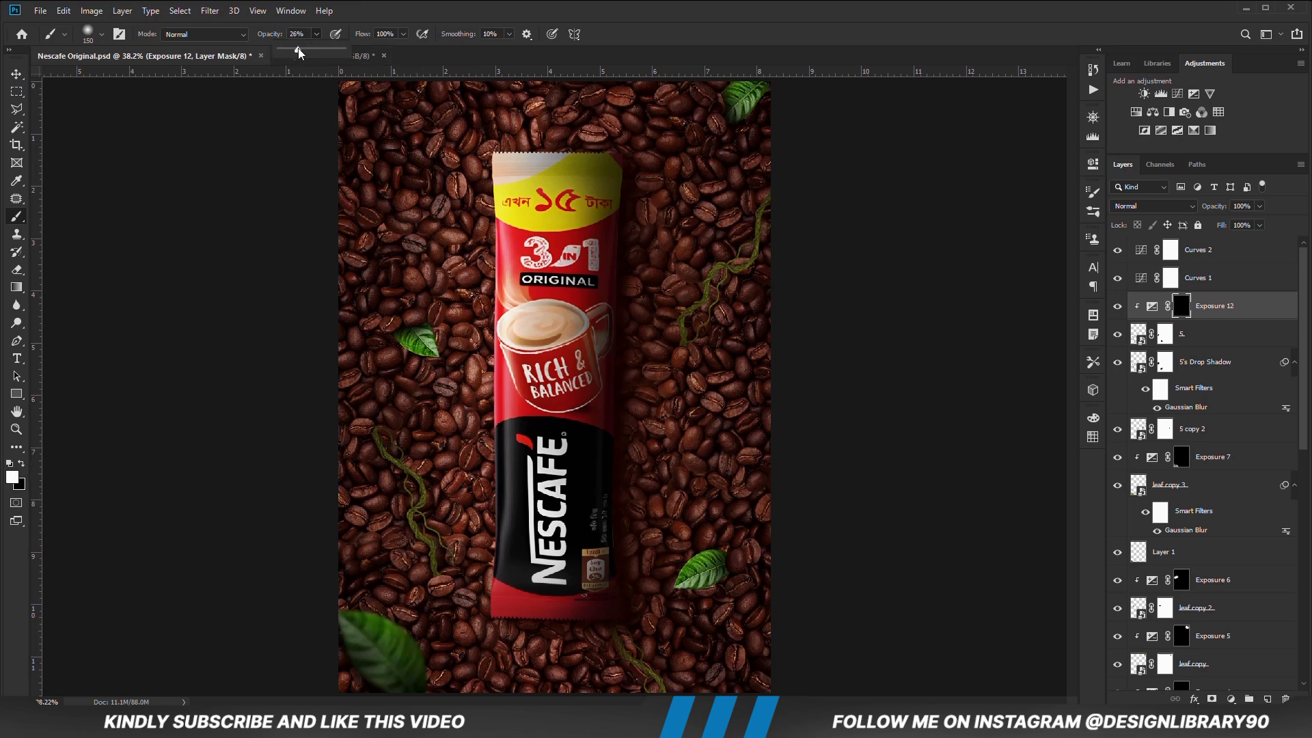
{"action": "left_click", "coordinate": [294, 53]}
{"action": "key", "text": "bracketright"}
{"action": "key", "text": "bracketright"}
{"action": "key", "text": "bracketright"}
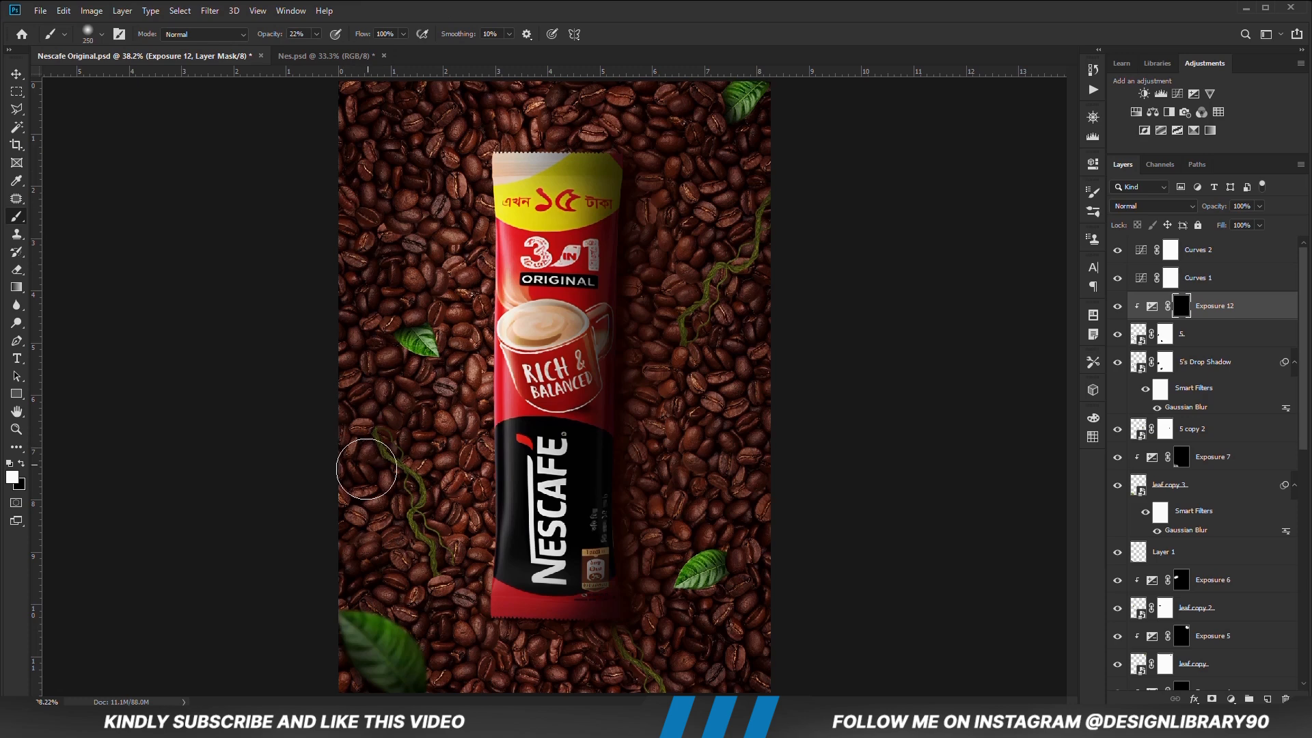
{"action": "key", "text": "ctrl+plus"}
{"action": "key", "text": "bracketleft"}
{"action": "key", "text": "bracketleft"}
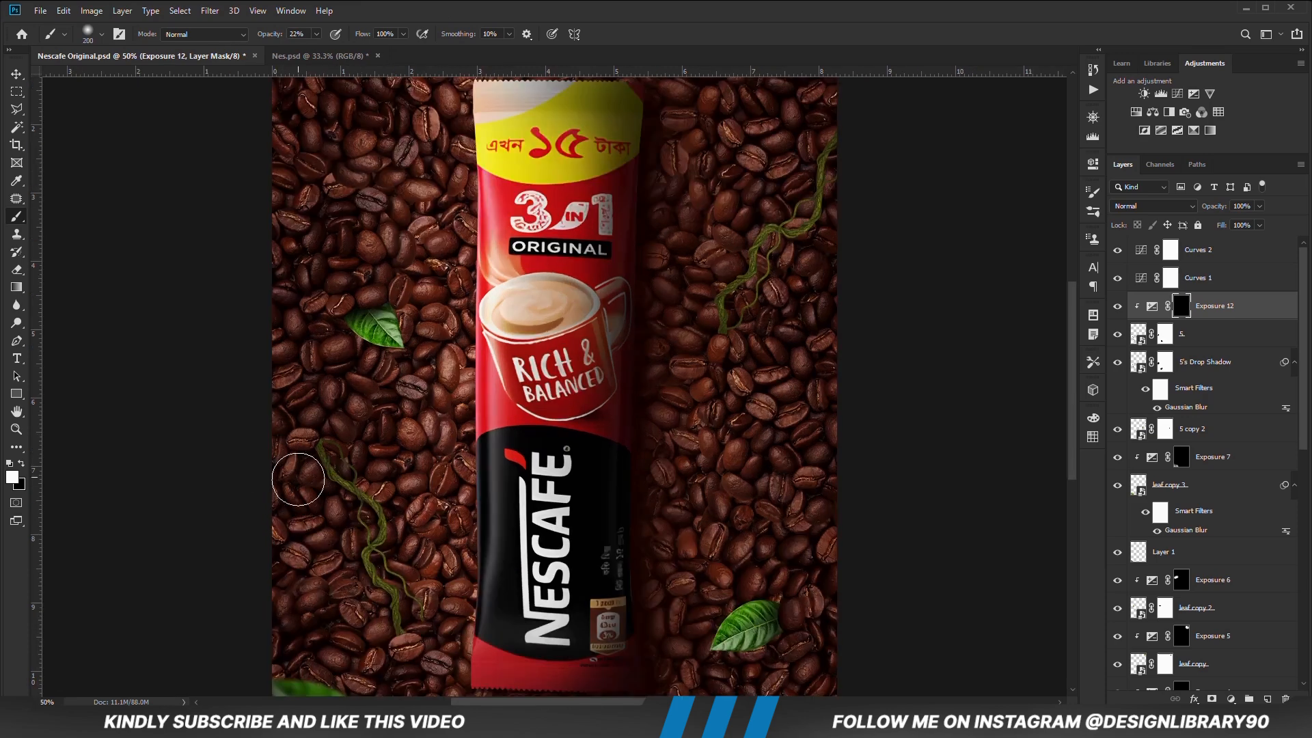
{"action": "left_click_drag", "start_coordinate": [317, 34], "coordinate": [345, 36]}
{"action": "key", "text": "bracketleft"}
{"action": "key", "text": "bracketleft"}
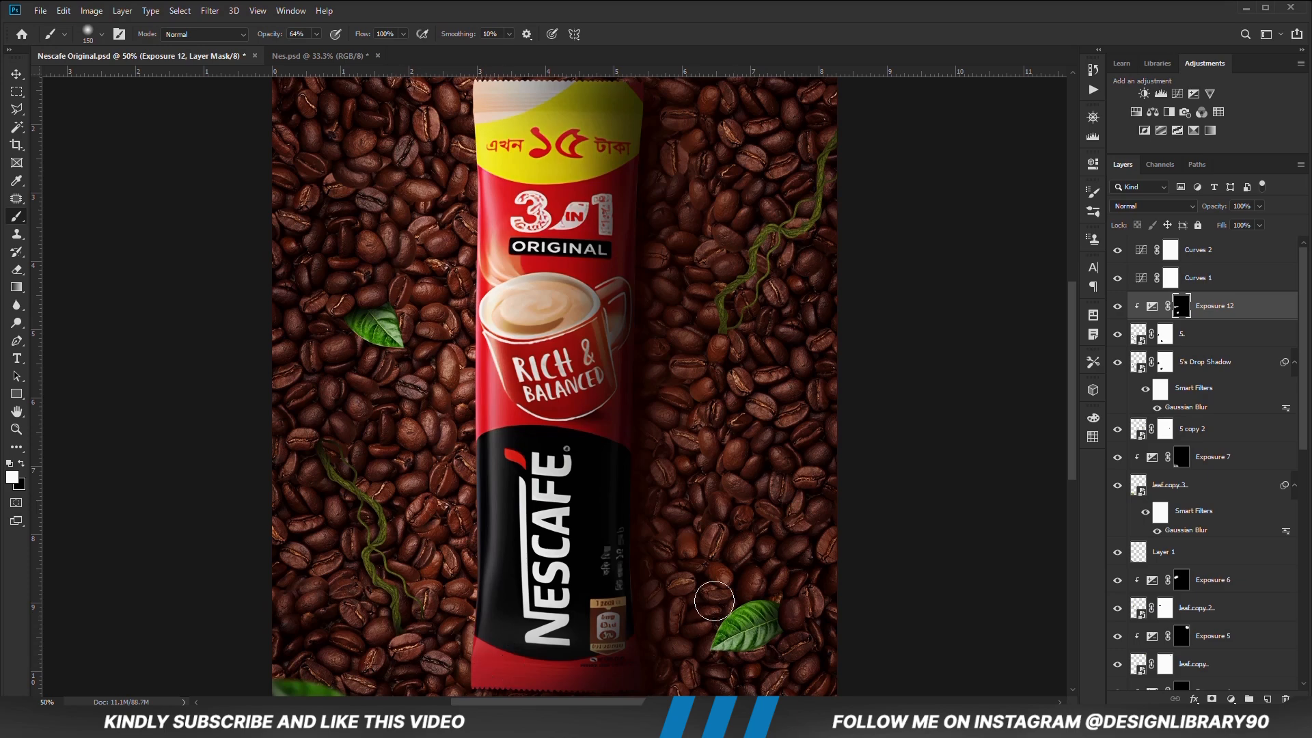
- Add a second Exposure adjustment clipped to the lower-left vine and lower its exposure to darken the vine strongly
{"action": "left_click", "coordinate": [1230, 700]}
{"action": "left_click", "coordinate": [1229, 535]}
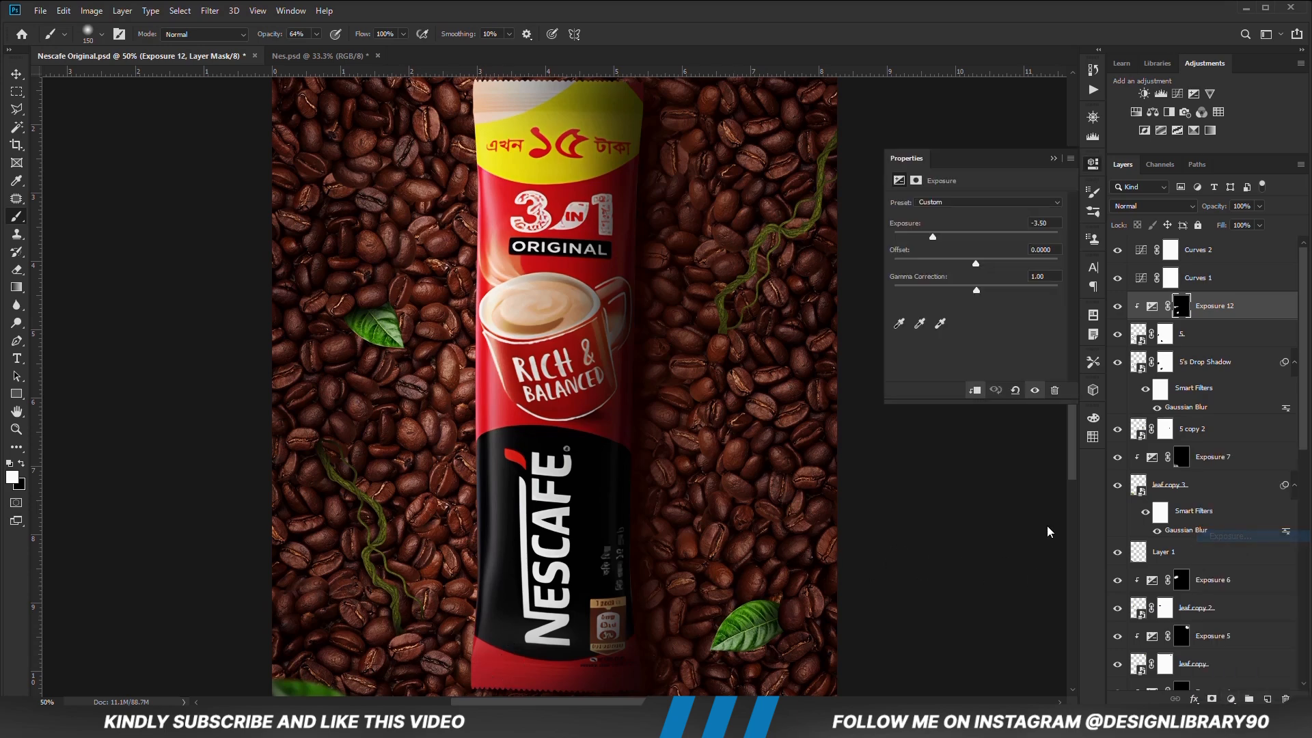
{"action": "left_click", "coordinate": [975, 390]}
{"action": "left_click_drag", "start_coordinate": [975, 237], "coordinate": [955, 237]}
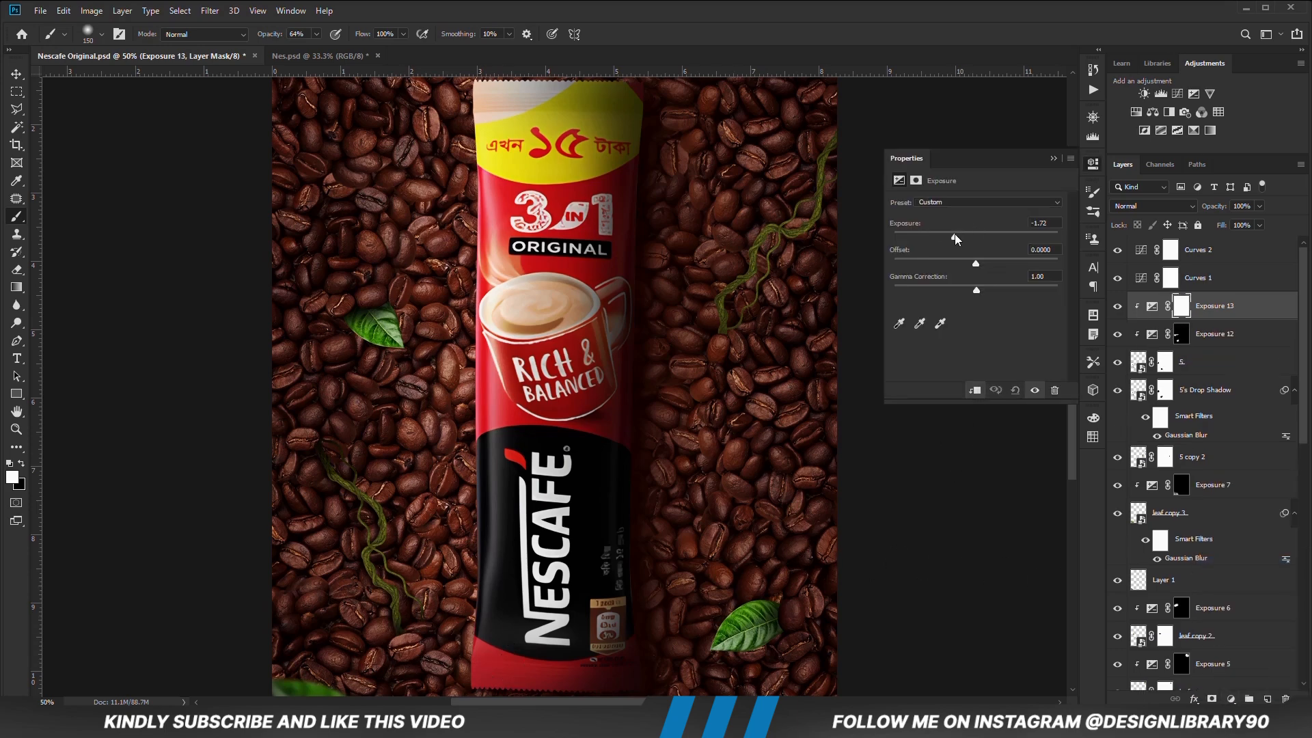
{"action": "left_click", "coordinate": [1053, 158]}
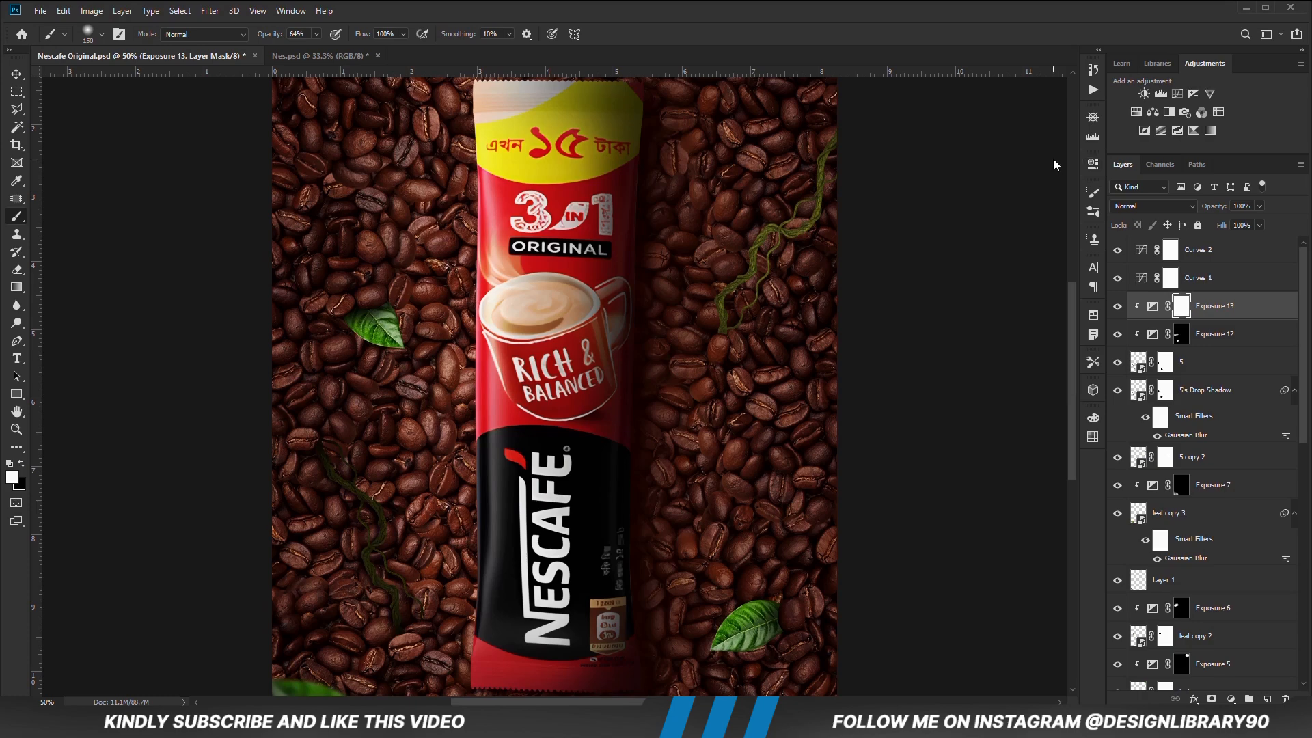
{"action": "double_click", "coordinate": [1151, 312]}
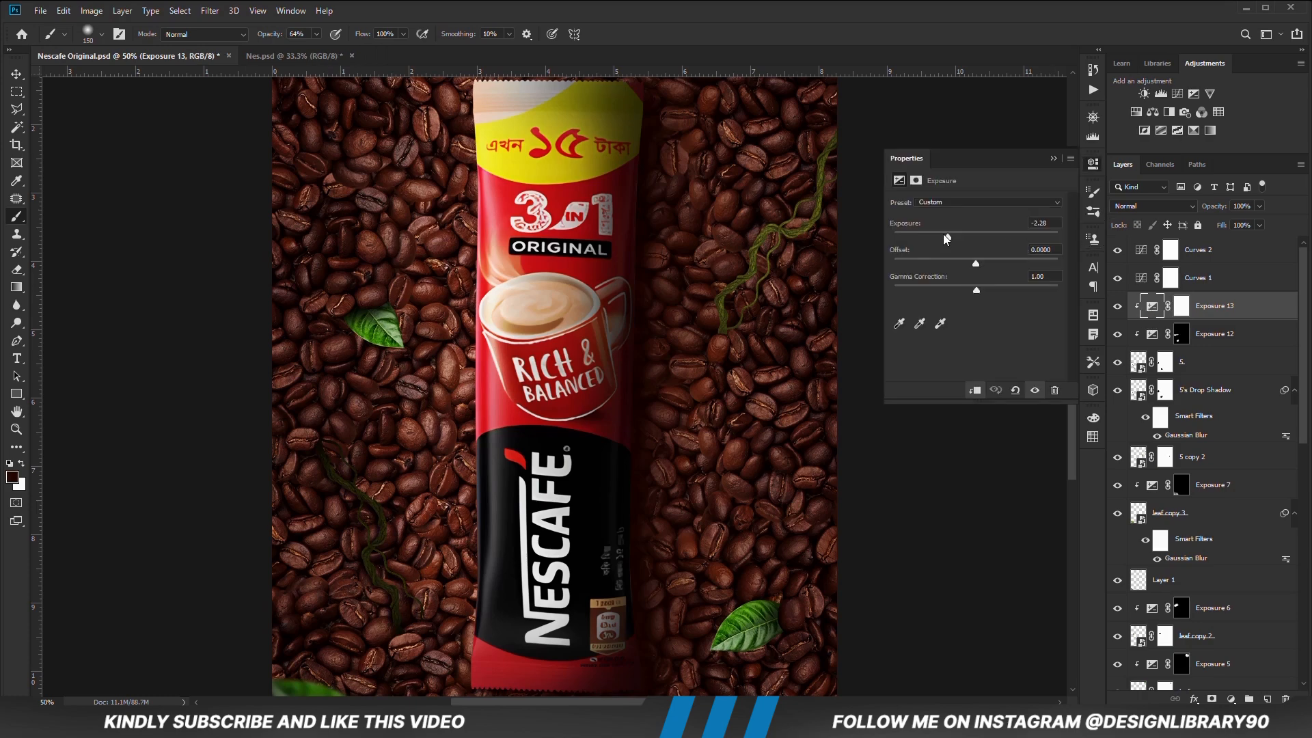
{"action": "left_click", "coordinate": [1053, 159]}
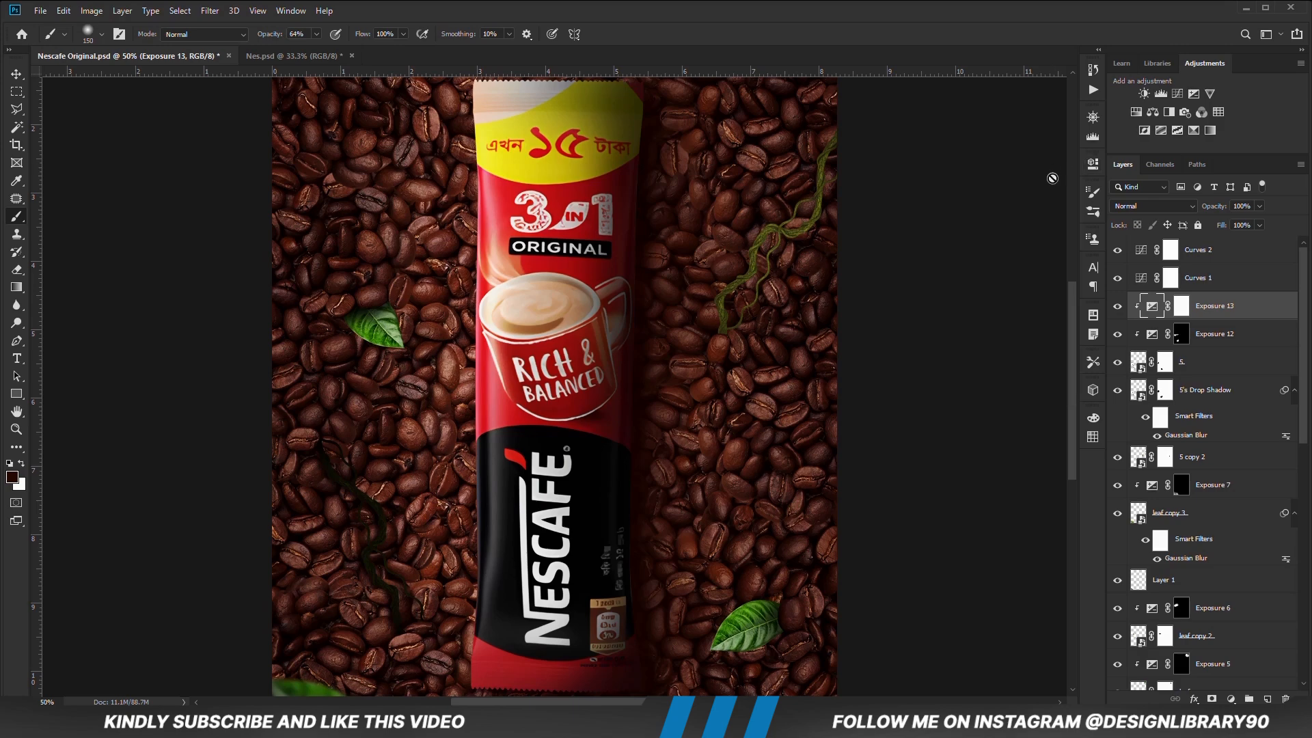
- Invert the Exposure 13 mask and paint white at 35% brush opacity along the lower-left vine to shade one side
{"action": "left_click", "coordinate": [1181, 305]}
{"action": "key", "text": "ctrl+i"}
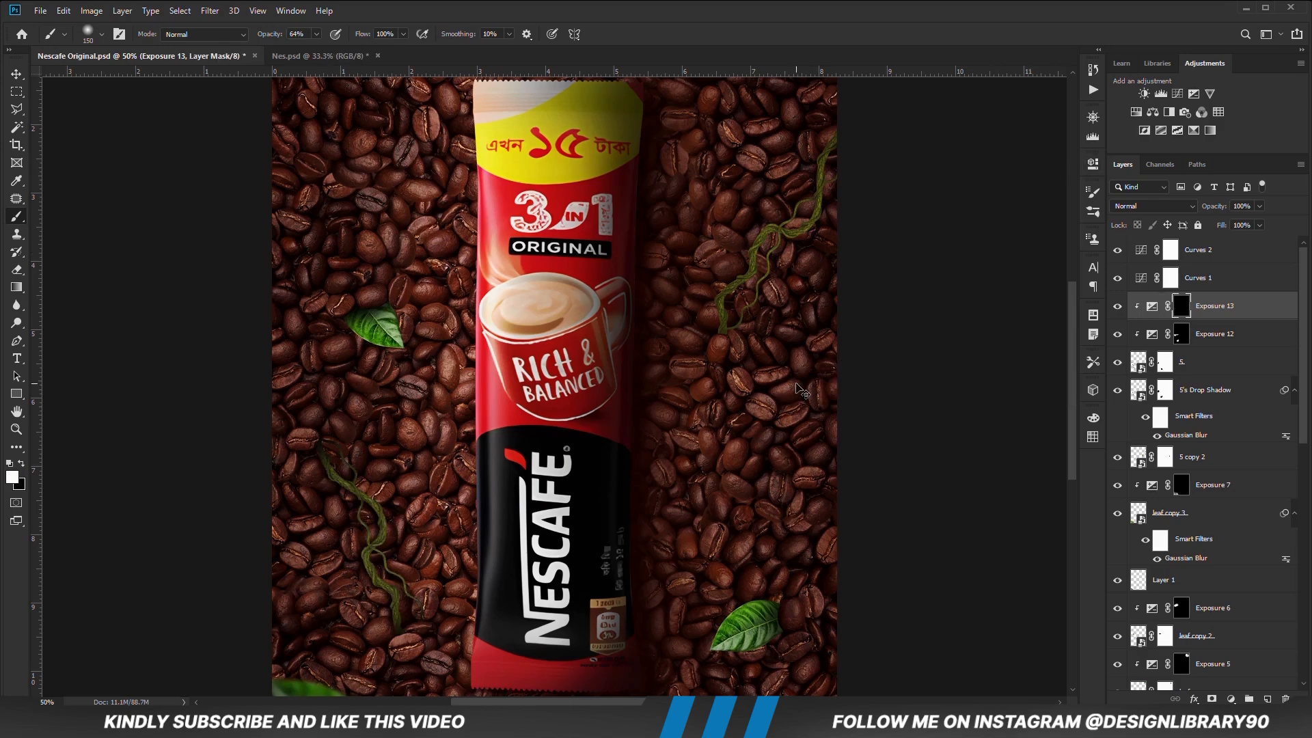
{"action": "left_click_drag", "start_coordinate": [316, 33], "coordinate": [313, 57]}
{"action": "left_click", "coordinate": [419, 10]}
{"action": "mouse_move", "coordinate": [296, 462]}
{"action": "left_mouse_down"}
{"action": "mouse_move", "coordinate": [333, 510]}
{"action": "mouse_move", "coordinate": [326, 500]}
{"action": "mouse_move", "coordinate": [365, 523]}
{"action": "mouse_move", "coordinate": [349, 545]}
{"action": "mouse_move", "coordinate": [352, 586]}
{"action": "mouse_move", "coordinate": [345, 573]}
{"action": "mouse_move", "coordinate": [373, 624]}
{"action": "left_mouse_up"}
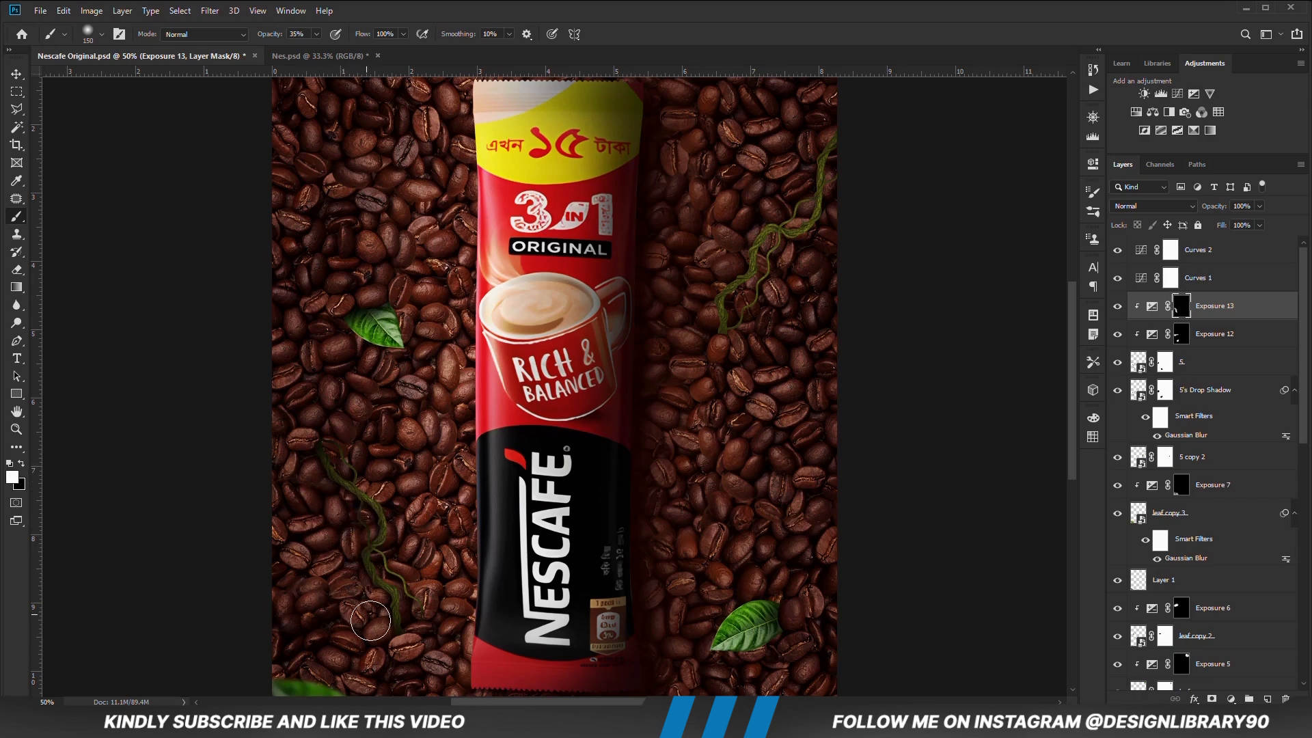
- Add a third clipped Exposure adjustment that brightens the lower-left vine, invert its mask and paint highlights along the vine
{"action": "left_click", "coordinate": [1230, 698]}
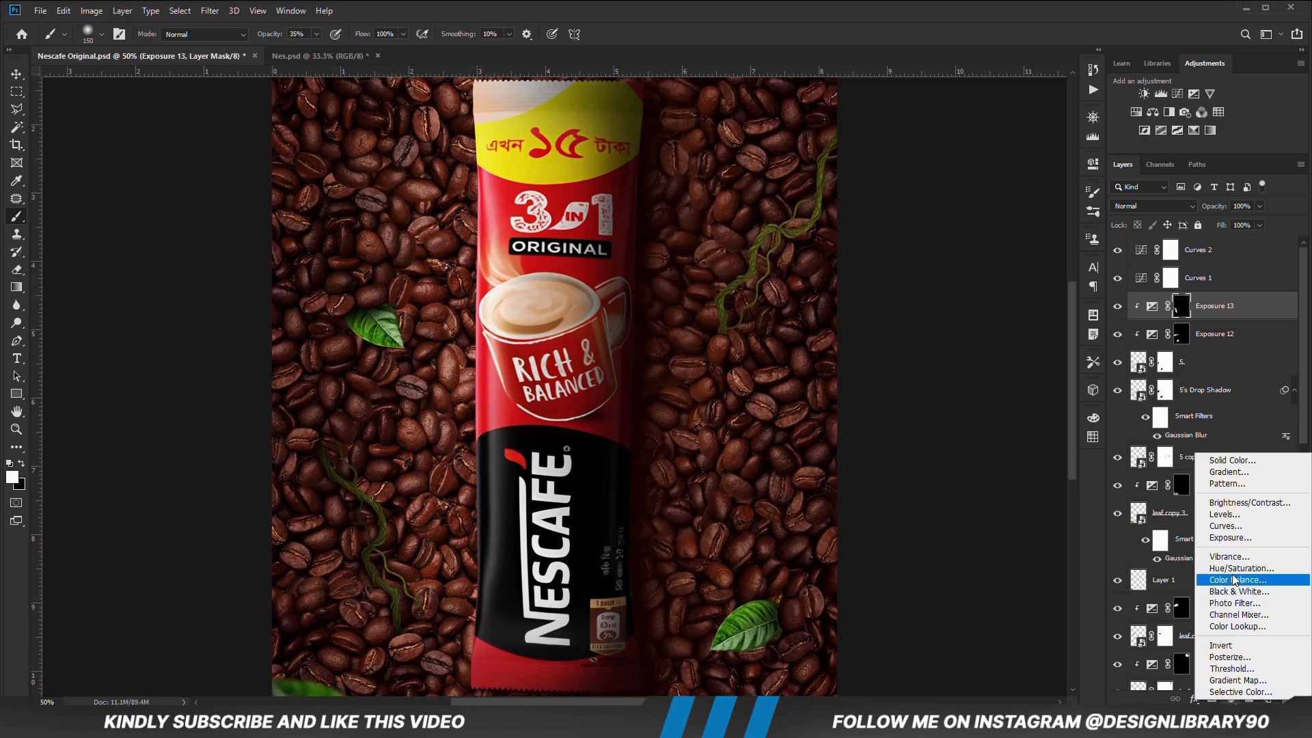
{"action": "left_click", "coordinate": [1230, 538]}
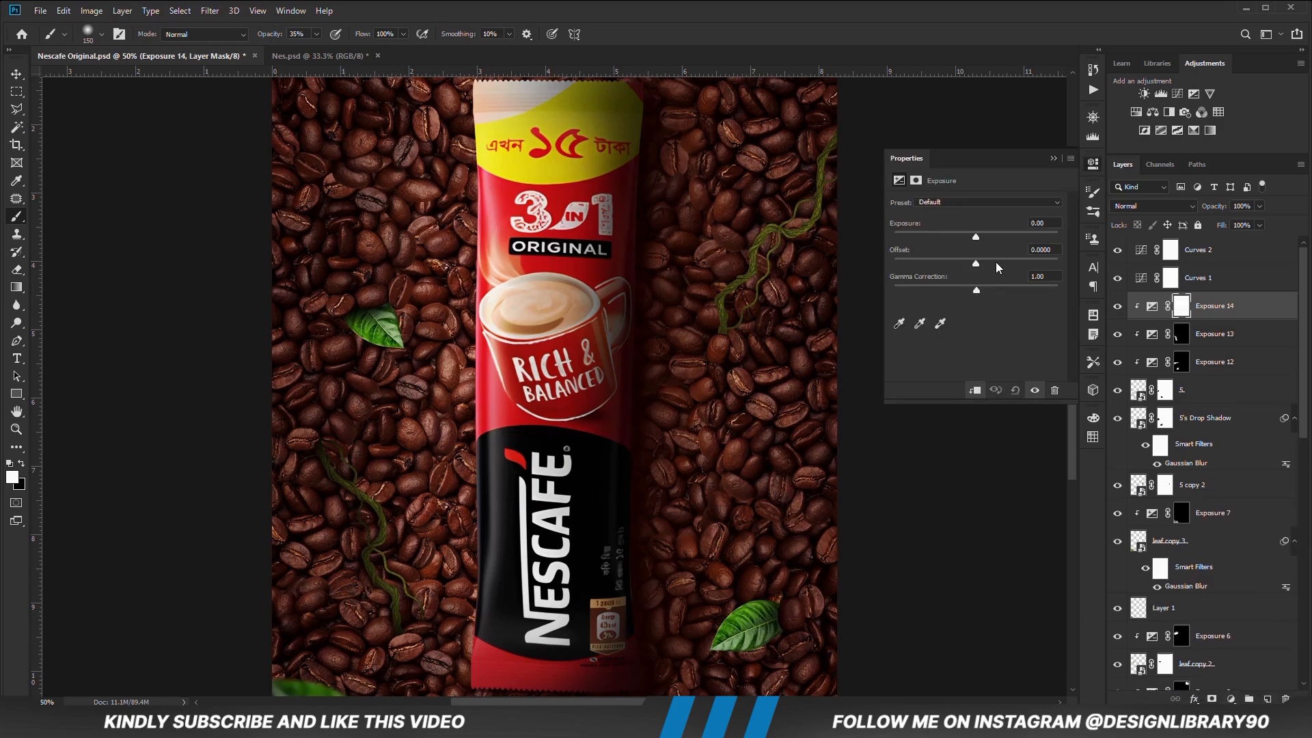
{"action": "left_click", "coordinate": [1053, 158]}
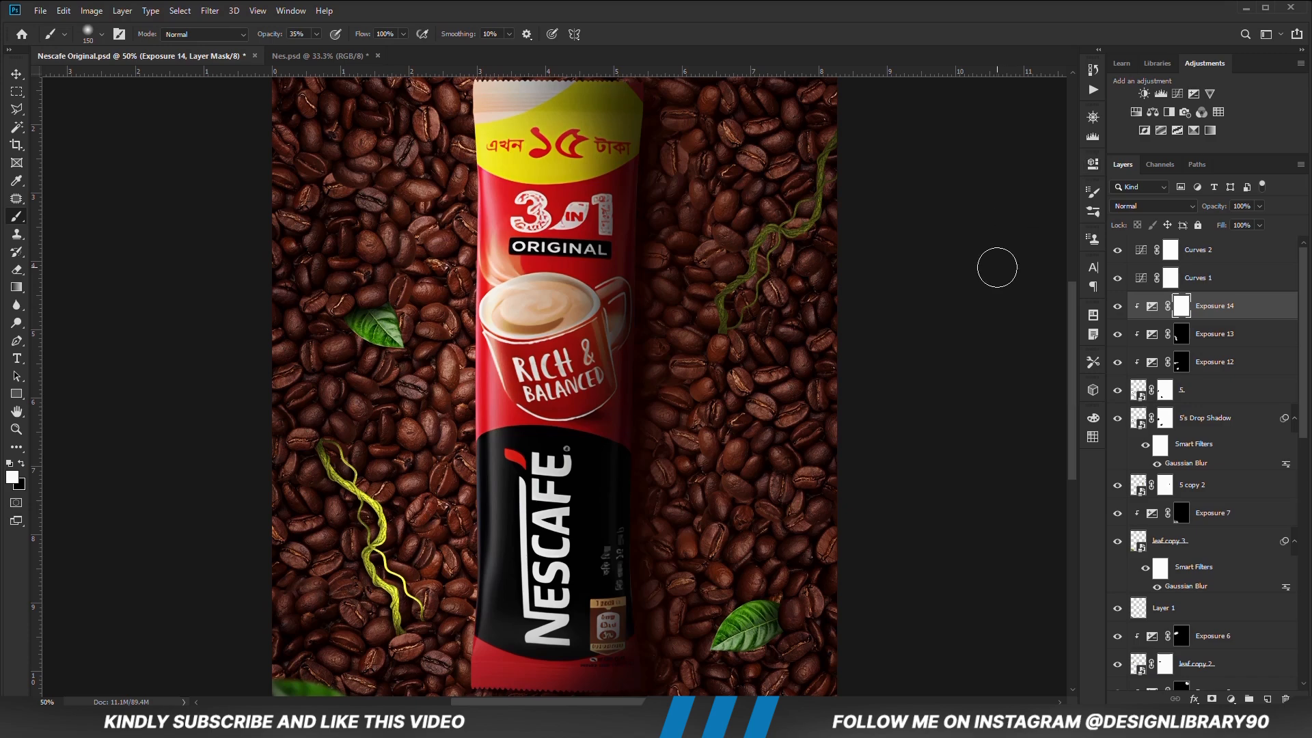
{"action": "key", "text": "ctrl+i"}
{"action": "mouse_move", "coordinate": [332, 437]}
{"action": "left_mouse_down"}
{"action": "mouse_move", "coordinate": [359, 445]}
{"action": "mouse_move", "coordinate": [397, 541]}
{"action": "left_mouse_up"}
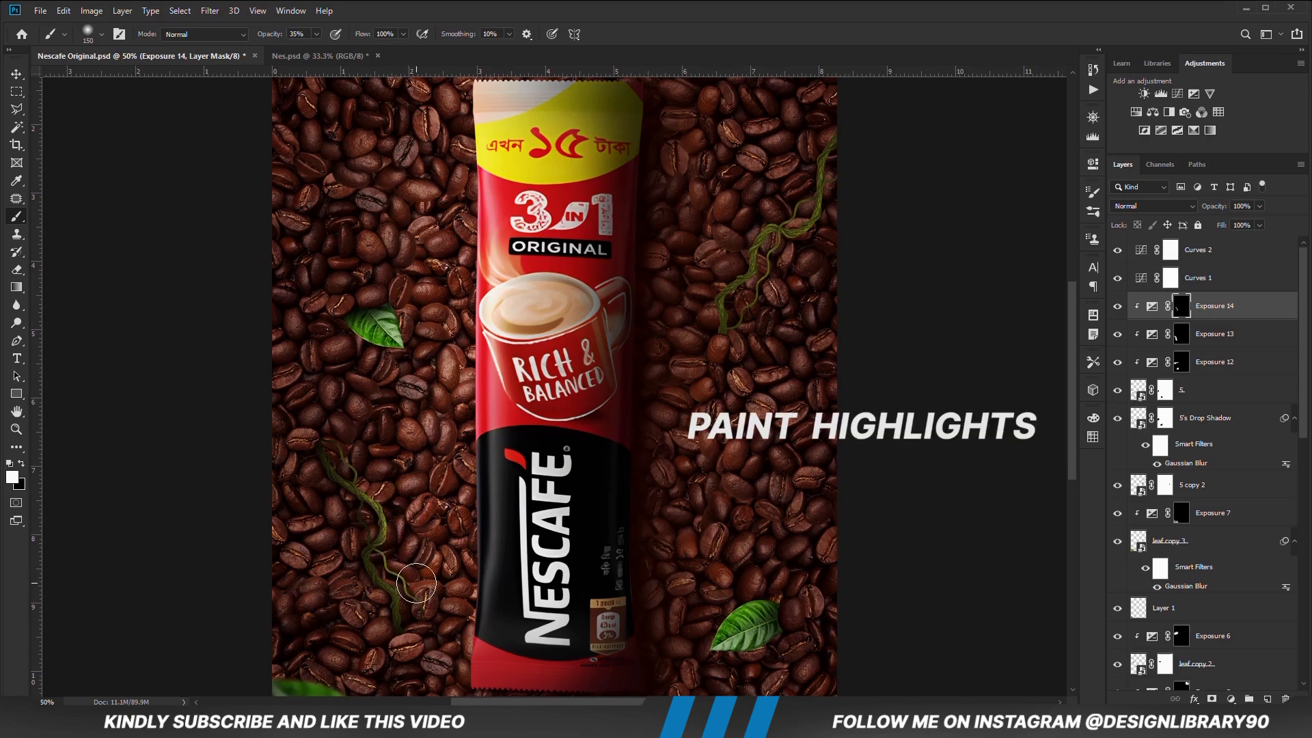
- Paint finer highlights along the lower-left vine on the Exposure 14 mask with a smaller brush and lower the layer's opacity to 84%
{"action": "key", "text": "bracketleft"}
{"action": "key", "text": "bracketleft"}
{"action": "key", "text": "bracketleft"}
{"action": "key", "text": "bracketleft"}
{"action": "key", "text": "bracketleft"}
{"action": "key", "text": "bracketleft"}
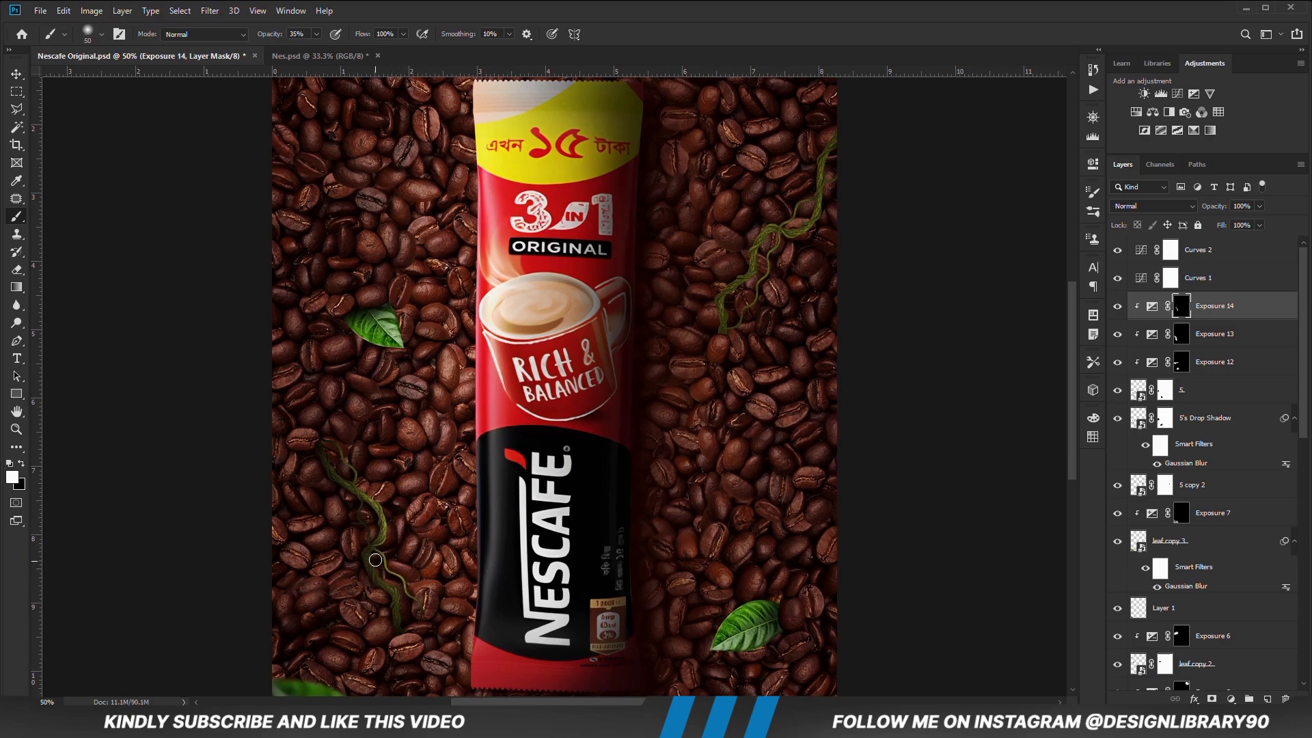
{"action": "left_click_drag", "start_coordinate": [385, 578], "coordinate": [402, 609]}
{"action": "key", "text": "ctrl+z"}
{"action": "key", "text": "bracketright"}
{"action": "key", "text": "bracketright"}
{"action": "key", "text": "bracketright"}
{"action": "key", "text": "bracketright"}
{"action": "key", "text": "bracketleft"}
{"action": "key", "text": "bracketleft"}
{"action": "key", "text": "bracketleft"}
{"action": "key", "text": "bracketleft"}
{"action": "left_click_drag", "start_coordinate": [343, 476], "coordinate": [369, 492]}
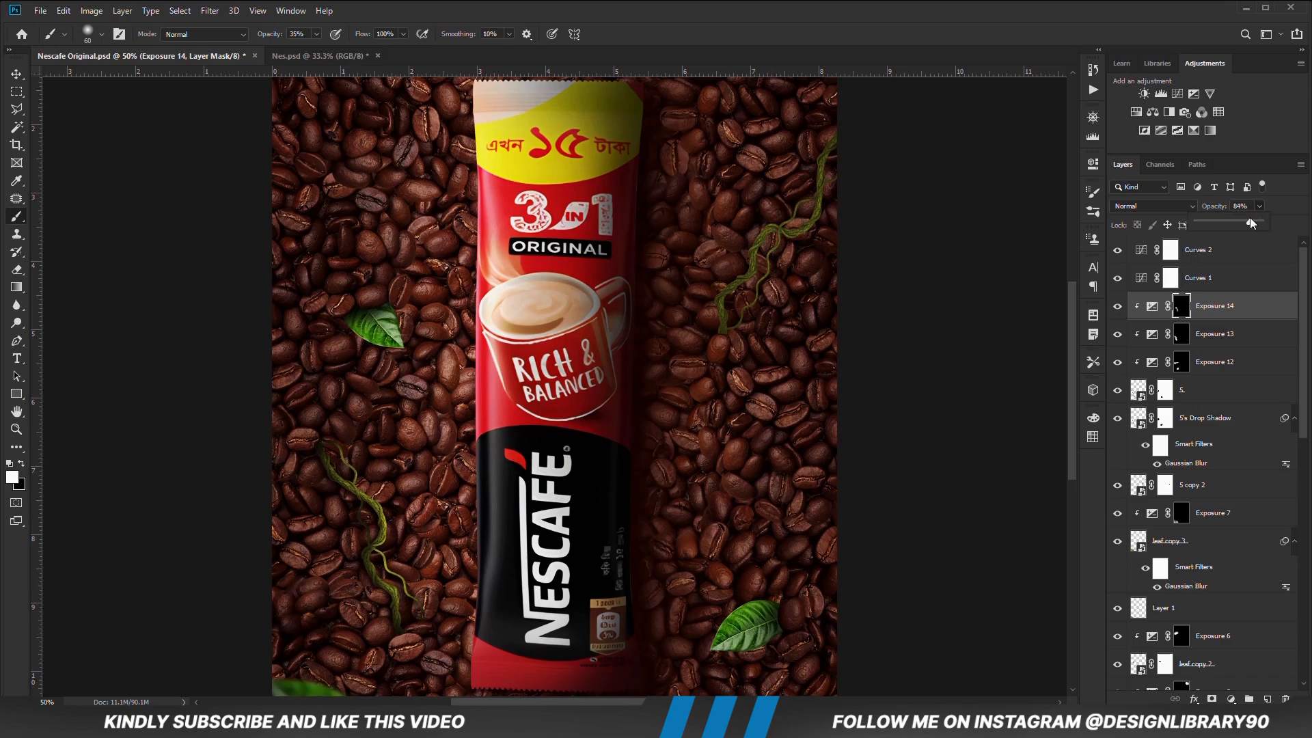
{"action": "key", "text": "v"}
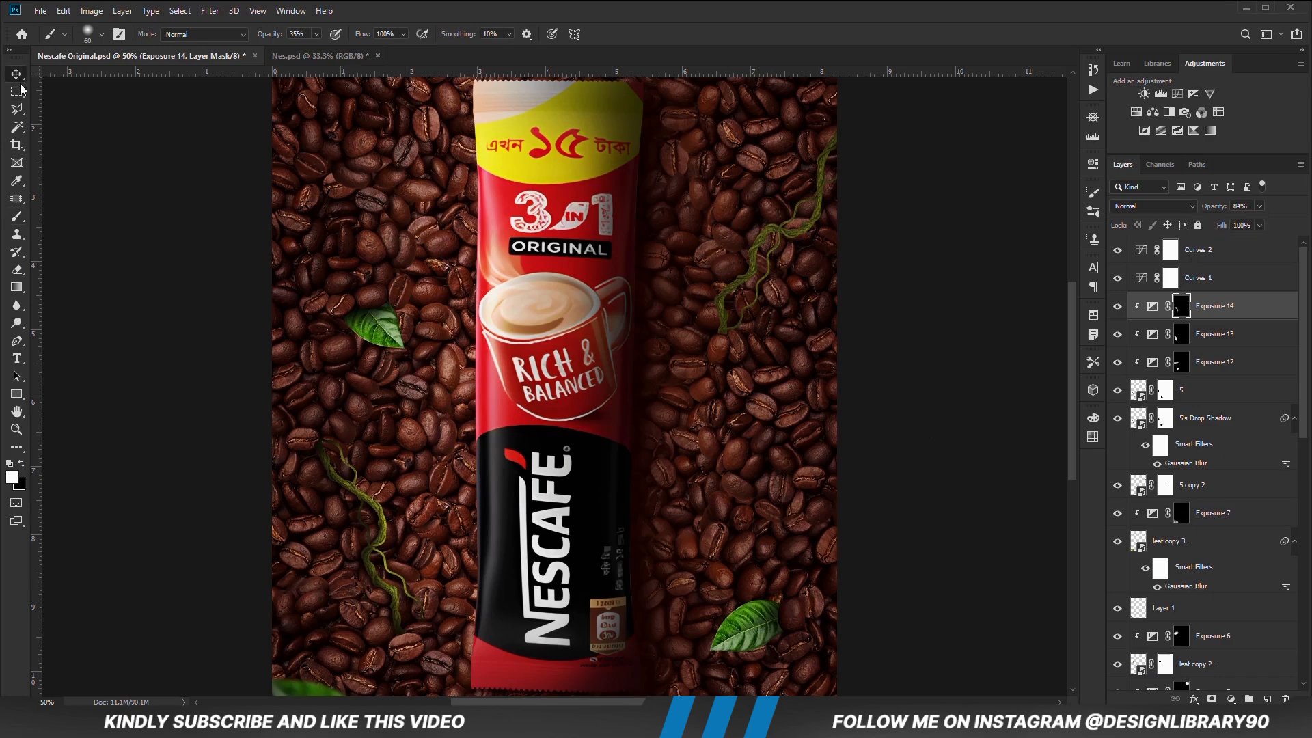
{"action": "left_click", "coordinate": [111, 228]}
- Add a dark Multiply Drop Shadow to the upper-right vine with 100% opacity, 180° angle and 10 px distance
{"action": "left_click", "coordinate": [738, 294]}
{"action": "left_click", "coordinate": [1194, 699]}
{"action": "left_click", "coordinate": [1216, 696]}
{"action": "left_click_drag", "start_coordinate": [862, 262], "coordinate": [590, 375]}
{"action": "left_click_drag", "start_coordinate": [739, 283], "coordinate": [747, 281]}
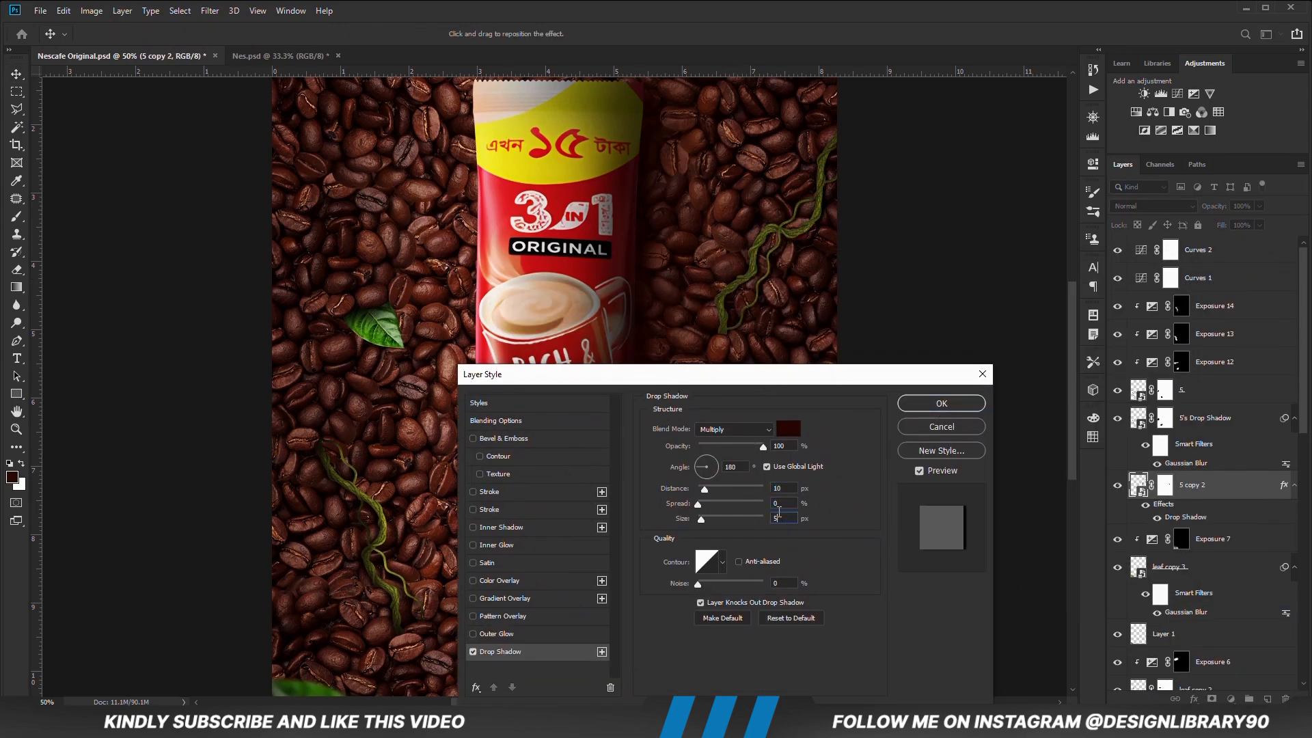
{"action": "left_click", "coordinate": [935, 408]}
- Separate the upper-right vine's drop shadow effect into its own layer and select that shadow layer
{"action": "left_click", "coordinate": [1293, 485]}
{"action": "right_click", "coordinate": [1284, 486]}
{"action": "left_click", "coordinate": [1242, 452]}
{"action": "left_click", "coordinate": [608, 276]}
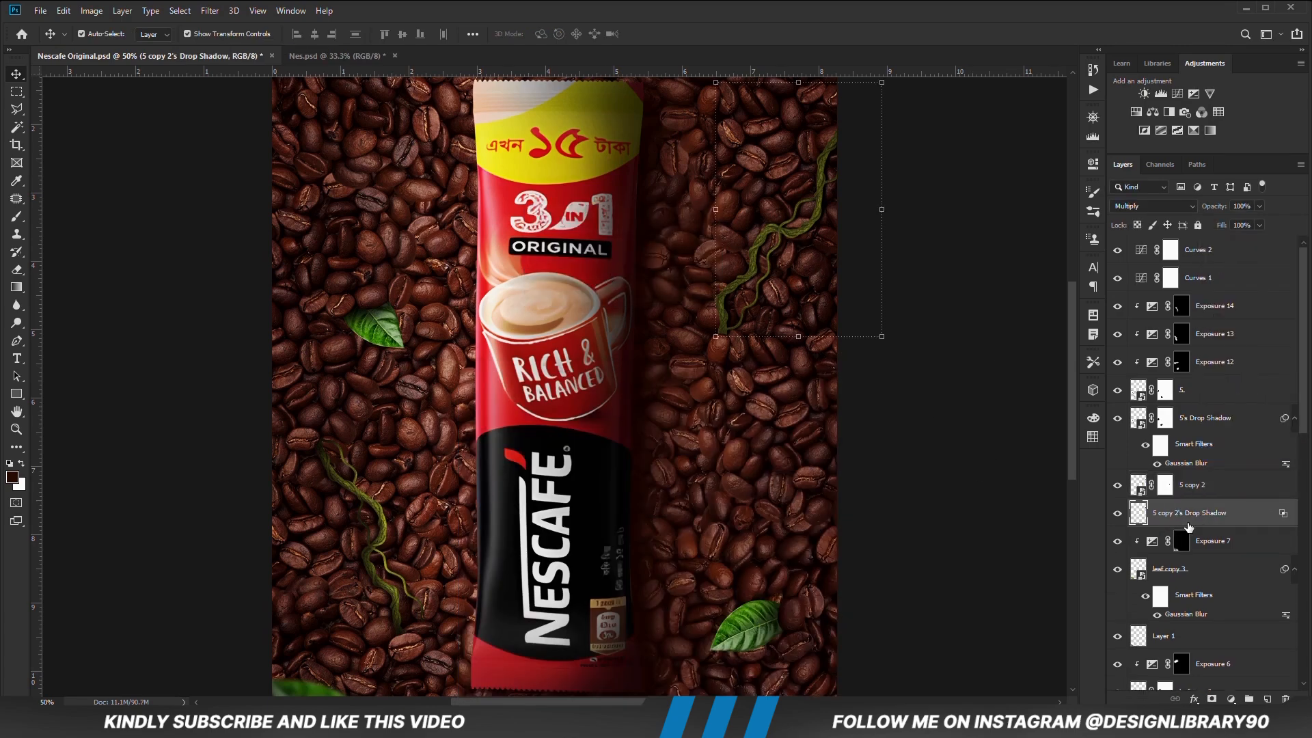
- Soften the upper-right vine's shadow with a Gaussian Blur smart filter and brush out part of it on a layer mask
{"action": "left_click", "coordinate": [209, 11]}
{"action": "mouse_move", "coordinate": [244, 167]}
{"action": "left_click", "coordinate": [412, 217]}
{"action": "key", "text": "Return"}
{"action": "key", "text": "b"}
{"action": "key", "text": "x"}
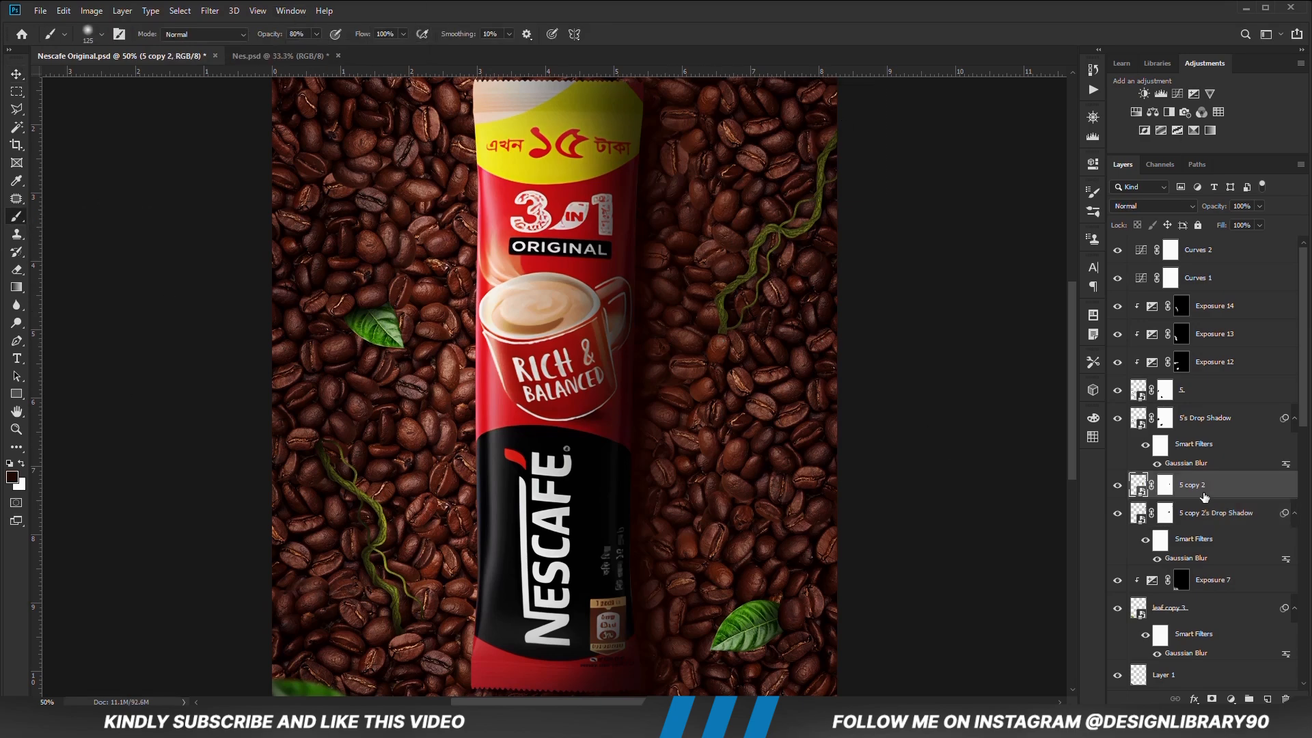
- Add an Exposure adjustment clipped to the upper-right vine and lower its exposure to darken the vine strongly
{"action": "left_click", "coordinate": [1207, 485]}
{"action": "left_click", "coordinate": [1231, 699]}
{"action": "left_click", "coordinate": [1223, 535]}
{"action": "left_click", "coordinate": [974, 390]}
{"action": "left_click_drag", "start_coordinate": [954, 238], "coordinate": [920, 237]}
{"action": "left_click", "coordinate": [1052, 158]}
- Invert the Exposure 15 mask and paint white shading along the upper-right vine at 24% and 49% brush opacity
{"action": "key", "text": "ctrl+minus"}
{"action": "key", "text": "ctrl+i"}
{"action": "key", "text": "ctrl+plus"}
{"action": "key", "text": "2"}
{"action": "key", "text": "4"}
{"action": "key", "text": "bracketright"}
{"action": "key", "text": "x"}
{"action": "key", "text": "bracketright"}
{"action": "key", "text": "bracketright"}
{"action": "mouse_move", "coordinate": [855, 155]}
{"action": "left_mouse_down"}
{"action": "mouse_move", "coordinate": [812, 264]}
{"action": "mouse_move", "coordinate": [805, 248]}
{"action": "mouse_move", "coordinate": [773, 251]}
{"action": "mouse_move", "coordinate": [740, 314]}
{"action": "left_mouse_up"}
{"action": "key", "text": "bracketleft"}
{"action": "key", "text": "bracketleft"}
{"action": "key", "text": "bracketleft"}
{"action": "key", "text": "4"}
{"action": "key", "text": "9"}
{"action": "left_click_drag", "start_coordinate": [836, 174], "coordinate": [852, 144]}
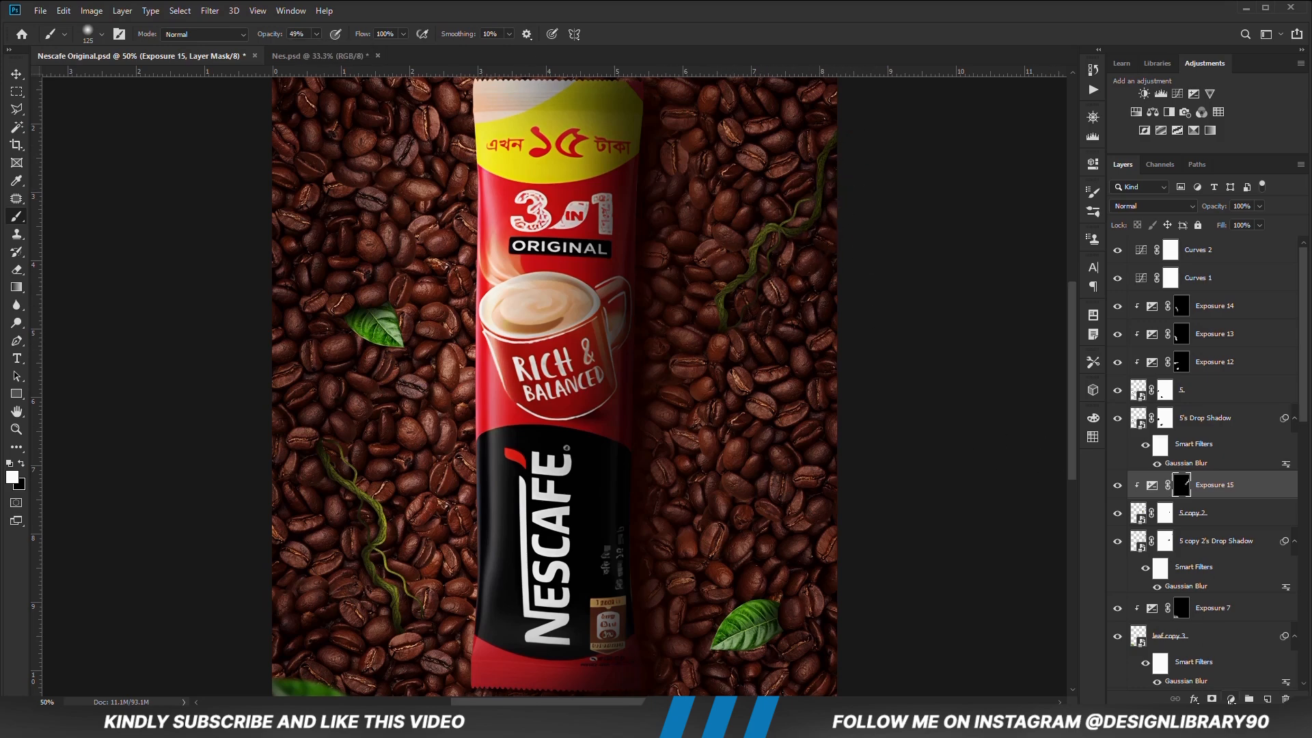
- Add a second clipped Exposure adjustment that brightens the upper-right vine and invert its mask
{"action": "left_click", "coordinate": [1193, 94]}
{"action": "left_click_drag", "start_coordinate": [975, 237], "coordinate": [995, 237]}
{"action": "left_click", "coordinate": [1071, 153]}
{"action": "key", "text": "ctrl+i"}
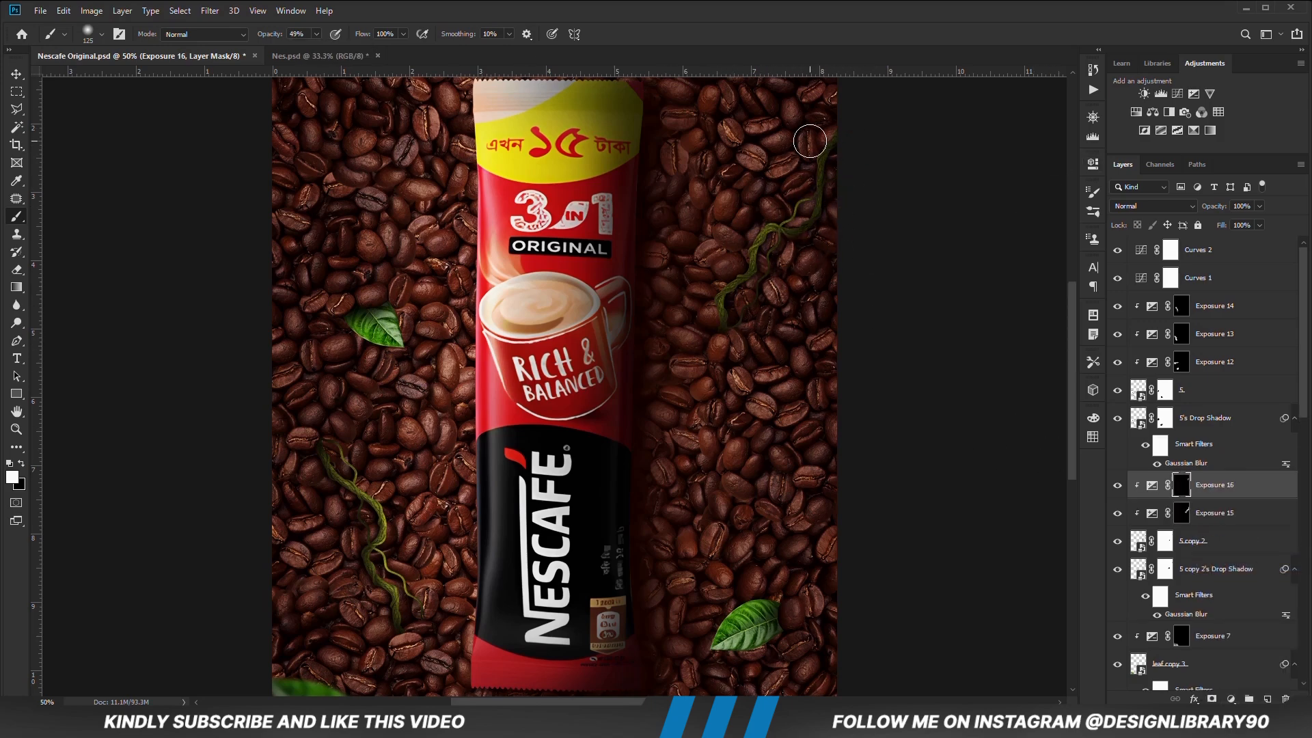
- Paint highlights along the upper-right vine on the Exposure 16 mask and reduce that layer's opacity
{"action": "mouse_move", "coordinate": [744, 237]}
{"action": "left_mouse_down"}
{"action": "mouse_move", "coordinate": [792, 203]}
{"action": "mouse_move", "coordinate": [788, 157]}
{"action": "left_mouse_up"}
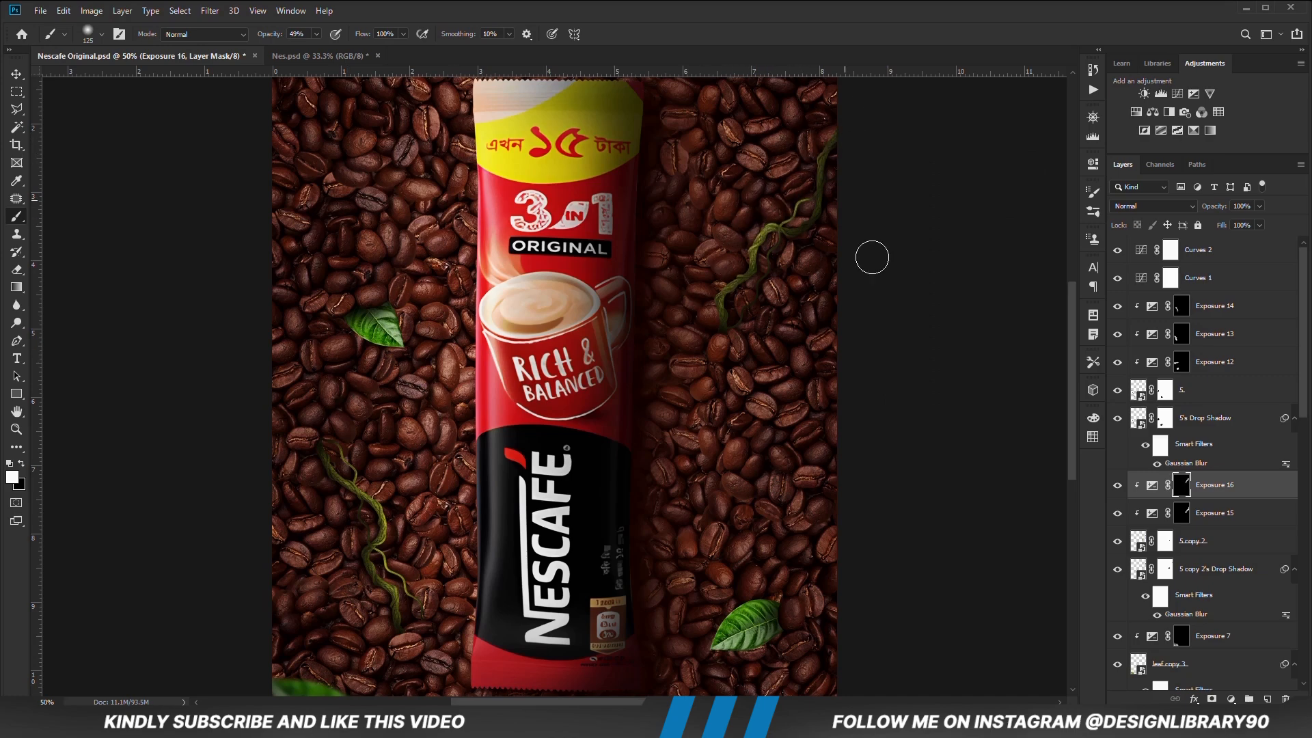
{"action": "key", "text": "v"}
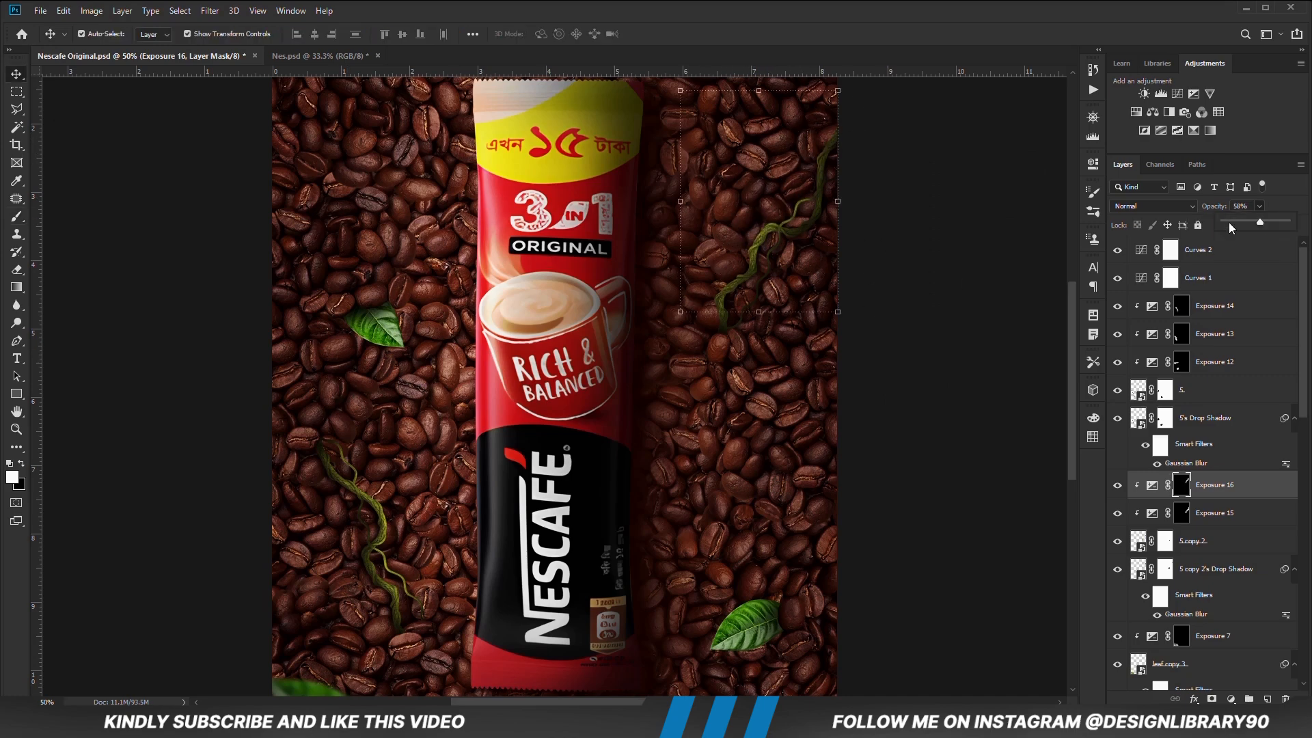
{"action": "left_click", "coordinate": [943, 340]}
- Add a Drop Shadow to the vine at the poster's bottom edge beside the packet
{"action": "key", "text": "ctrl+0"}
{"action": "left_click", "coordinate": [647, 672]}
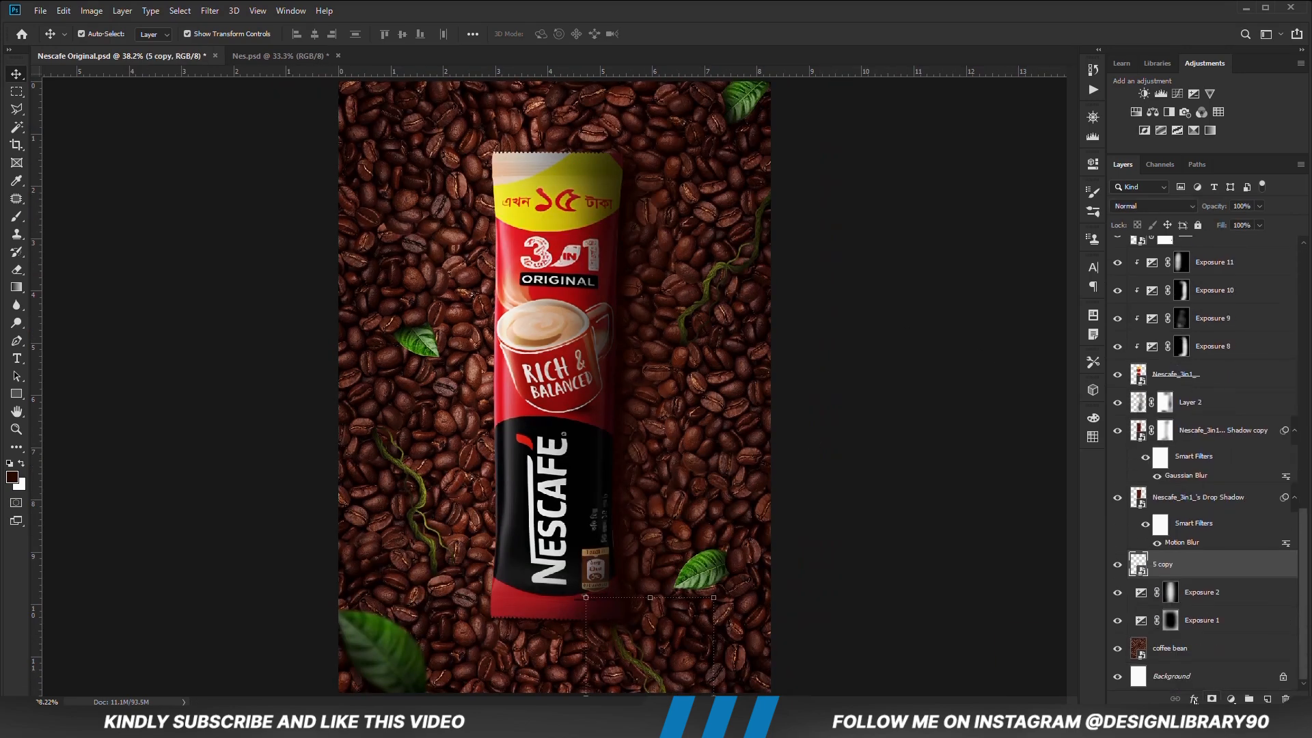
{"action": "left_click", "coordinate": [1193, 698]}
{"action": "left_click", "coordinate": [1225, 683]}
{"action": "left_click_drag", "start_coordinate": [709, 380], "coordinate": [938, 221]}
{"action": "left_click", "coordinate": [1167, 243]}
- Separate the bottom vine's drop shadow effect into its own layer
{"action": "left_click", "coordinate": [1293, 565]}
{"action": "right_click", "coordinate": [1283, 565]}
{"action": "left_click", "coordinate": [1276, 537]}
{"action": "left_click", "coordinate": [597, 282]}
- Convert the bottom vine's shadow layer to a smart object and soften it with Gaussian Blur
{"action": "right_click", "coordinate": [1197, 593]}
{"action": "left_click", "coordinate": [1202, 201]}
{"action": "left_click", "coordinate": [210, 10]}
{"action": "mouse_move", "coordinate": [226, 167]}
{"action": "left_click", "coordinate": [410, 214]}
{"action": "key", "text": "Return"}
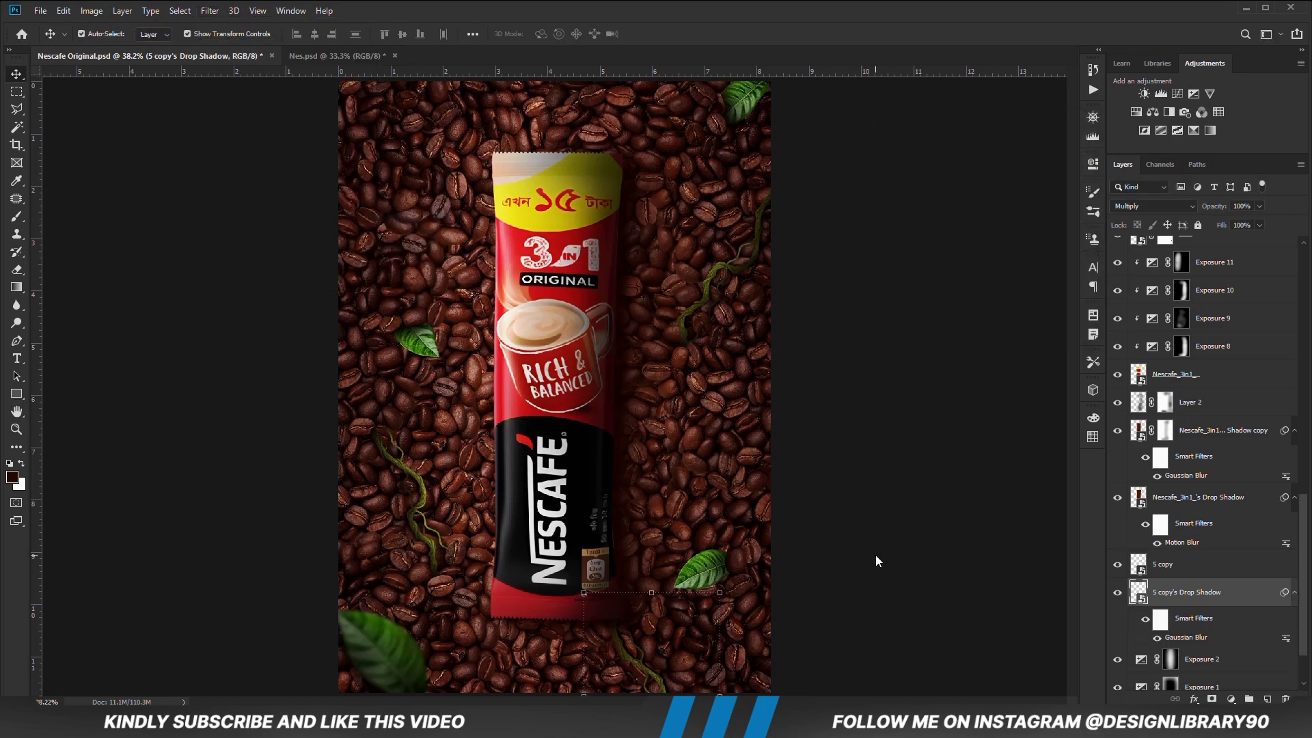
- Add an Exposure adjustment clipped to the bottom vine and set its exposure to about -6.67
{"action": "left_click", "coordinate": [1163, 565]}
{"action": "left_click", "coordinate": [1230, 699]}
{"action": "left_click", "coordinate": [1228, 538]}
{"action": "key", "text": "ctrl+alt+g"}
{"action": "left_click_drag", "start_coordinate": [975, 236], "coordinate": [921, 242]}
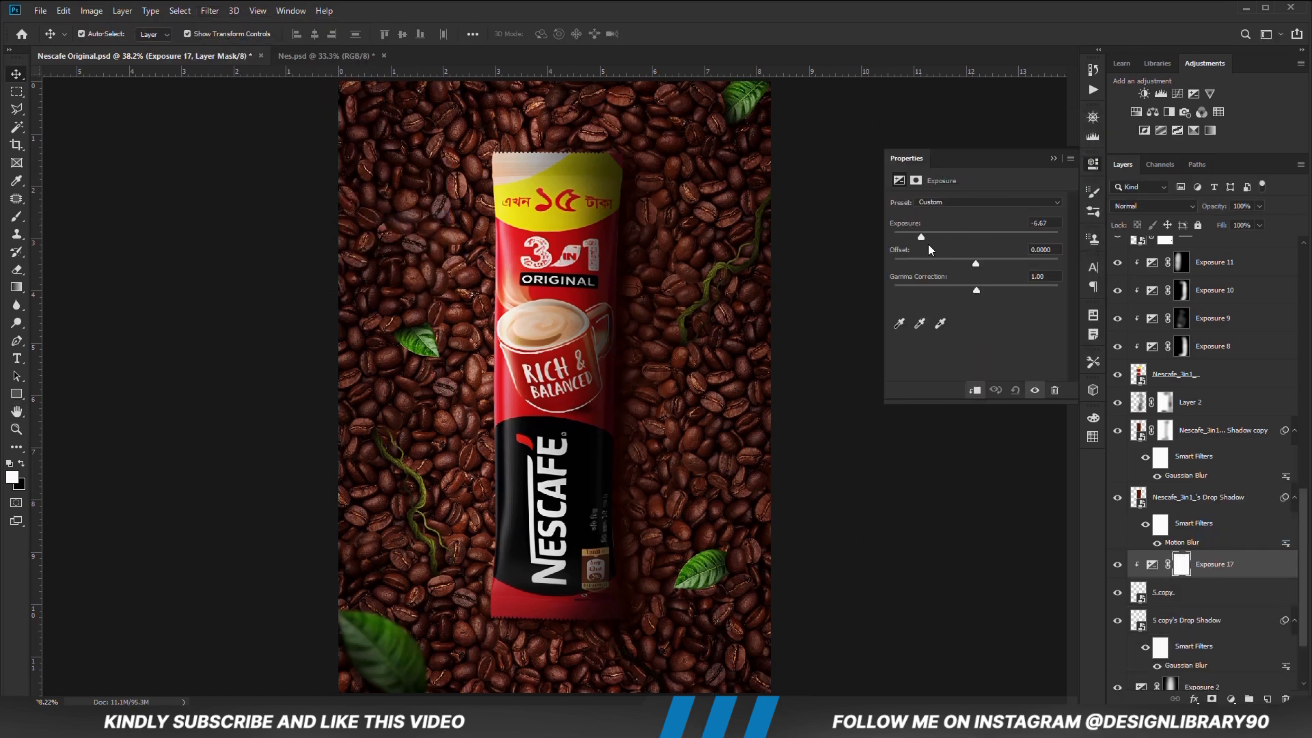
{"action": "left_click", "coordinate": [1071, 156]}
- Invert the Exposure 17 mask and paint soft shading onto the bottom vine at 13% brush opacity
{"action": "key", "text": "ctrl+minus"}
{"action": "key", "text": "b"}
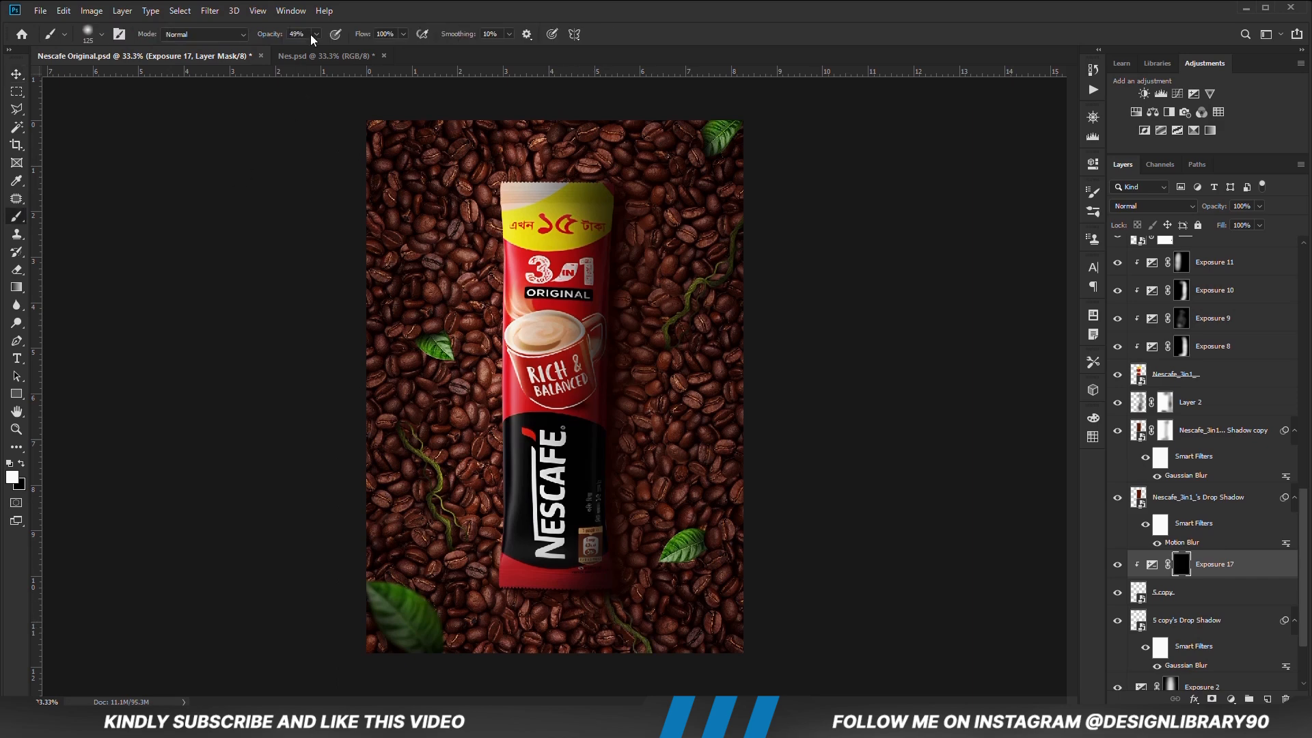
{"action": "key", "text": "1"}
{"action": "key", "text": "3"}
- Create a layer above the bottom vine's shadow and paint extra dark shadow around the vine at 14% brush opacity
{"action": "left_click", "coordinate": [1224, 620]}
{"action": "left_click", "coordinate": [1267, 698]}
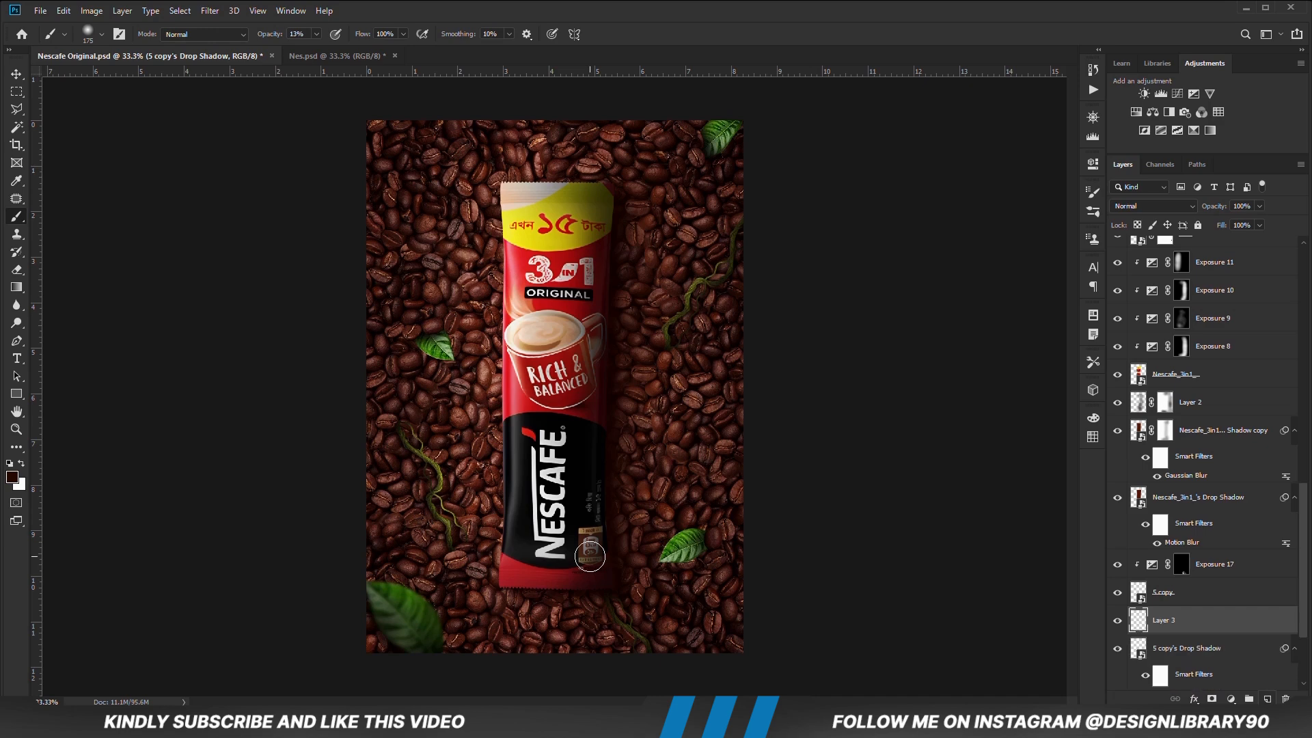
{"action": "left_click", "coordinate": [12, 477]}
{"action": "left_click", "coordinate": [897, 374]}
{"action": "left_click", "coordinate": [1039, 217]}
{"action": "key", "text": "bracketright"}
{"action": "key", "text": "bracketright"}
{"action": "key", "text": "1"}
{"action": "key", "text": "4"}
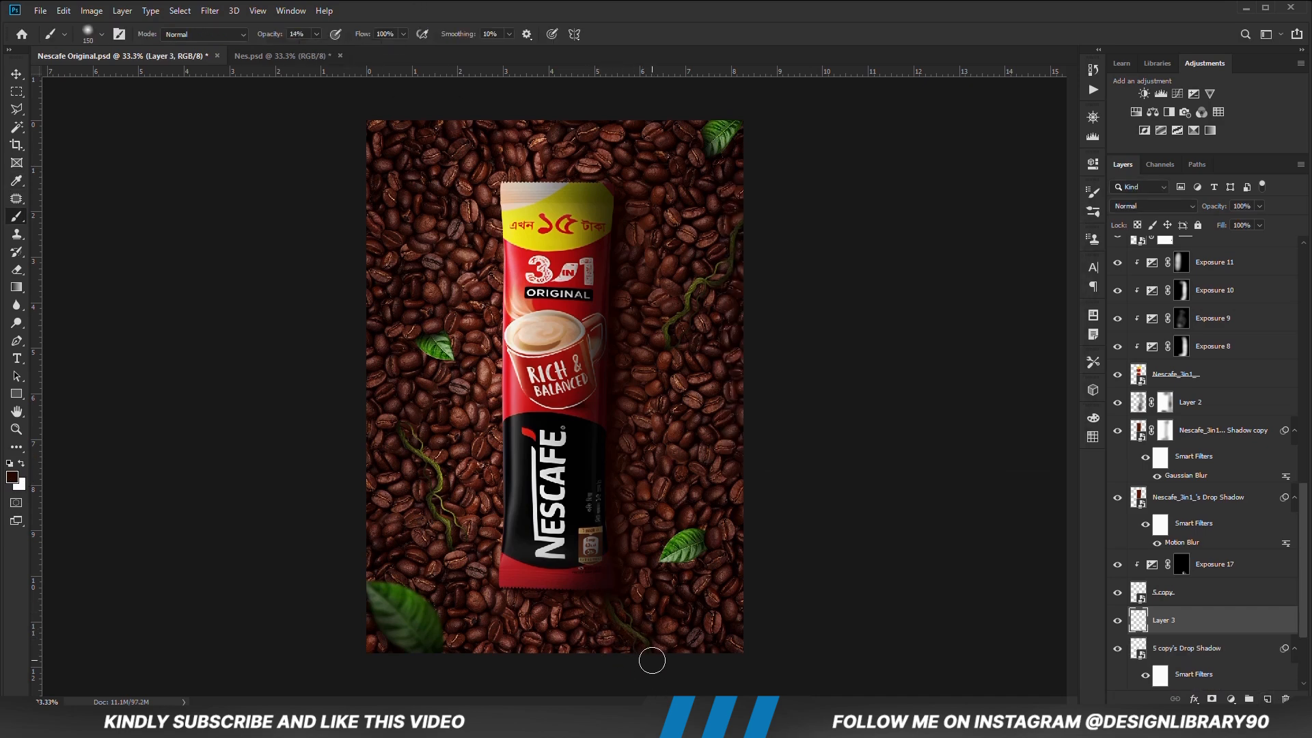
- Add an orange #f27d00 Solid Color fill layer clipped to the Nescafe packet
{"action": "key", "text": "v"}
{"action": "left_click", "coordinate": [134, 289]}
{"action": "left_click", "coordinate": [529, 335]}
{"action": "left_click", "coordinate": [1194, 384]}
{"action": "left_click", "coordinate": [1231, 698]}
{"action": "left_click", "coordinate": [1220, 458]}
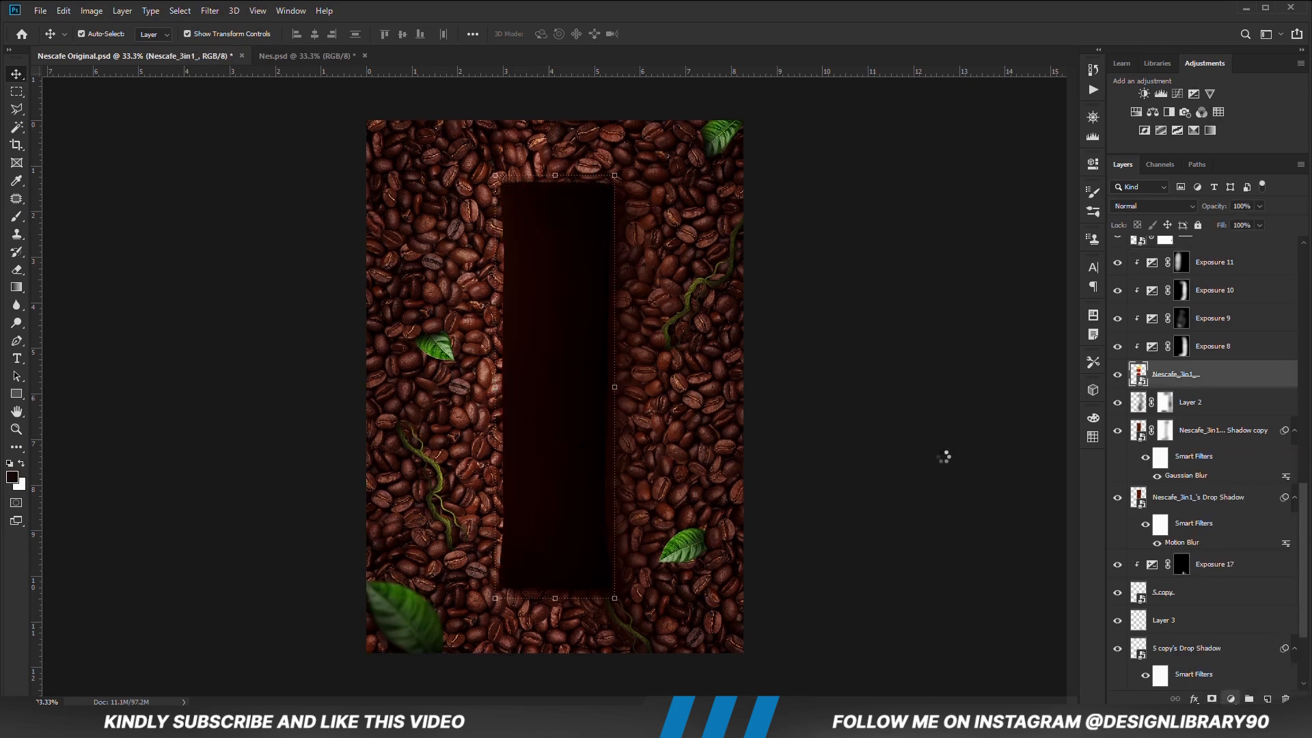
{"action": "key", "text": "alt+Tab"}
{"action": "left_click", "coordinate": [667, 63]}
{"action": "right_click", "coordinate": [957, 443]}
{"action": "left_click", "coordinate": [986, 502]}
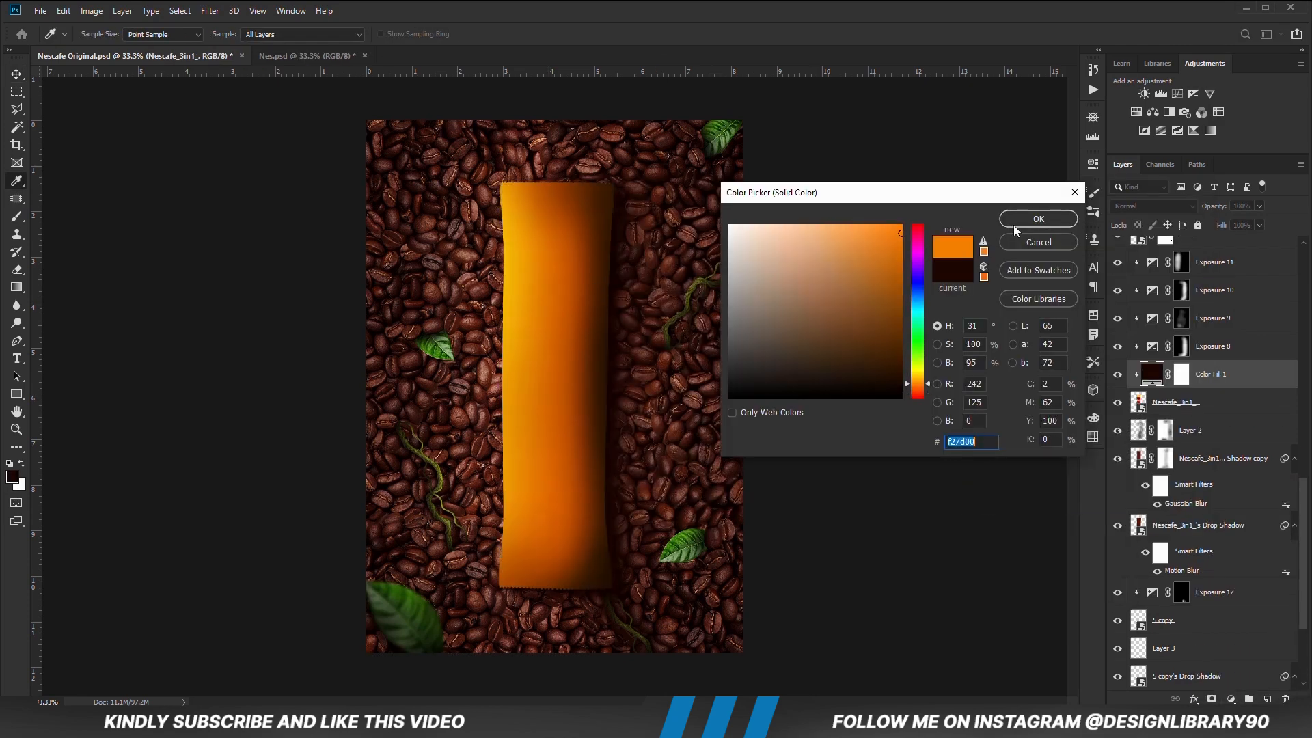
{"action": "left_click", "coordinate": [1019, 219]}
- Set Color Fill 1 to Linear Dodge (Add) and split its underlying-layer black Blend If slider to 30 / 114
{"action": "left_click", "coordinate": [1154, 205]}
{"action": "left_click", "coordinate": [1150, 340]}
{"action": "right_click", "coordinate": [1255, 383]}
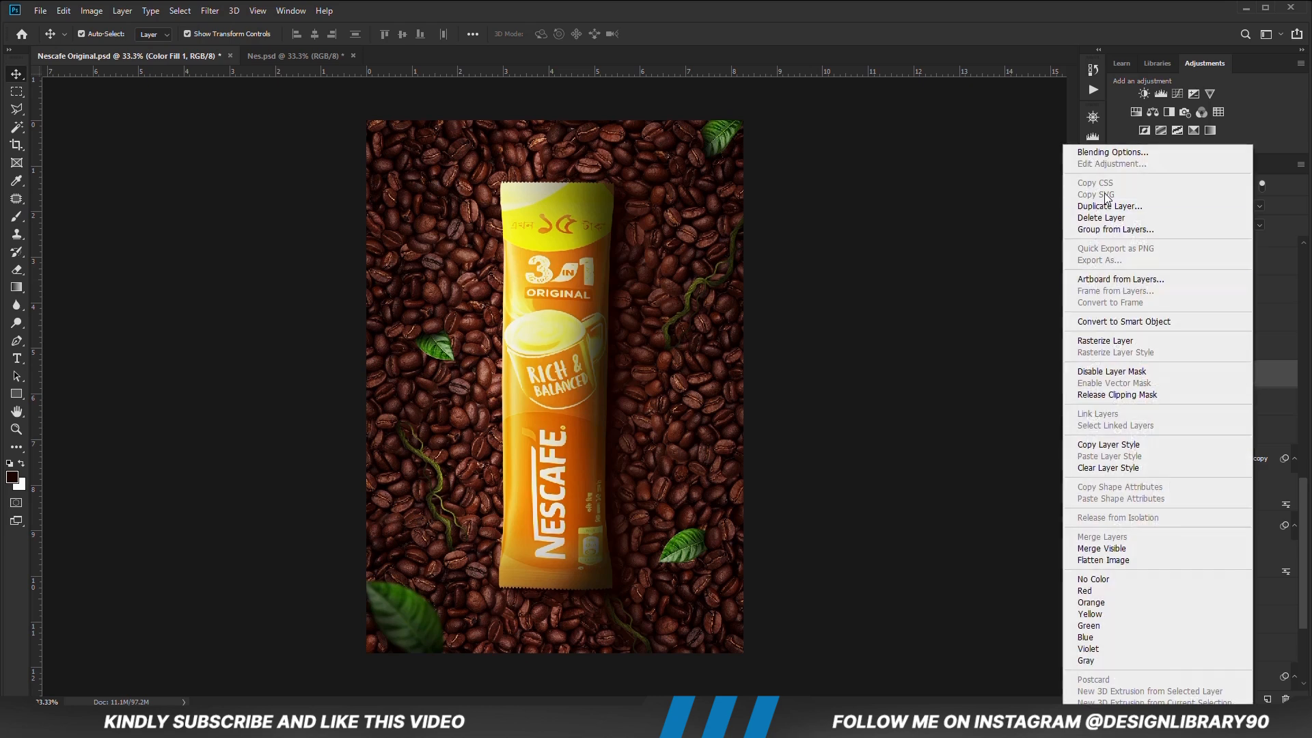
{"action": "left_click", "coordinate": [1127, 152]}
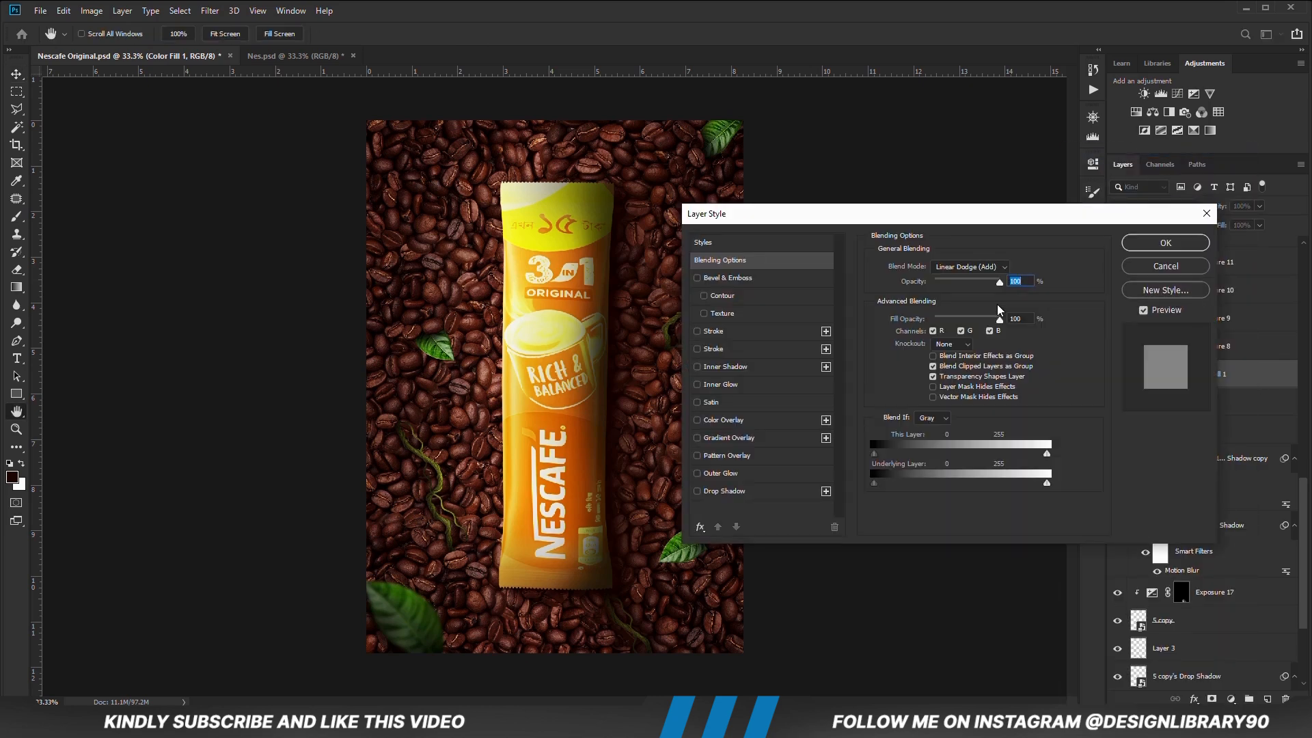
{"action": "left_click_drag", "start_coordinate": [873, 483], "coordinate": [952, 483]}
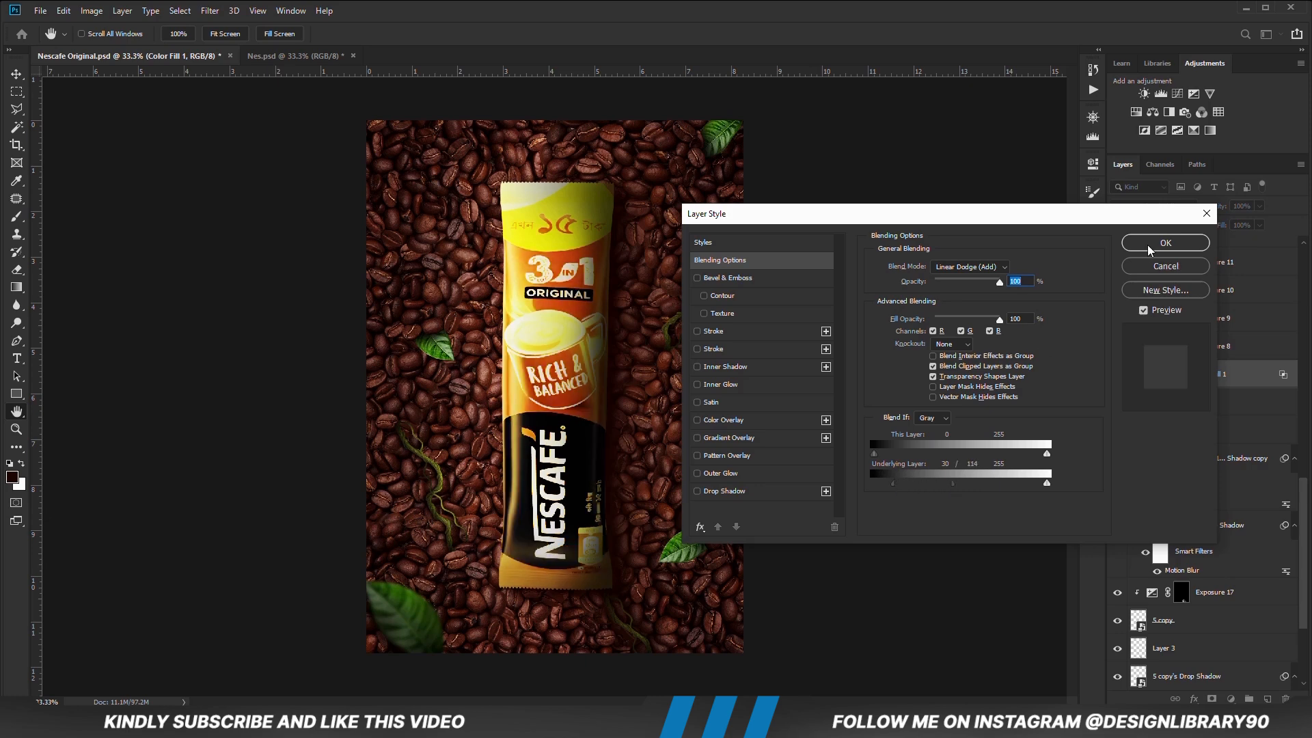
{"action": "left_click", "coordinate": [1164, 243]}
- Invert the Color Fill 1 mask and paint an orange glow along the packet's left edge with a large soft brush
{"action": "left_click", "coordinate": [1181, 373]}
{"action": "key", "text": "ctrl+i"}
{"action": "left_click", "coordinate": [17, 216]}
{"action": "key", "text": "bracketright"}
{"action": "key", "text": "bracketright"}
{"action": "key", "text": "bracketright"}
{"action": "key", "text": "bracketright"}
{"action": "key", "text": "bracketright"}
{"action": "key", "text": "bracketright"}
{"action": "key", "text": "bracketright"}
{"action": "key", "text": "bracketright"}
{"action": "mouse_move", "coordinate": [480, 192]}
{"action": "left_mouse_down"}
{"action": "mouse_move", "coordinate": [478, 417]}
{"action": "mouse_move", "coordinate": [464, 415]}
{"action": "mouse_move", "coordinate": [464, 253]}
{"action": "left_mouse_up"}
- Reduce the opacity of the orange Color Fill 1 layer to make the packet's glow subtler
{"action": "left_click", "coordinate": [17, 73]}
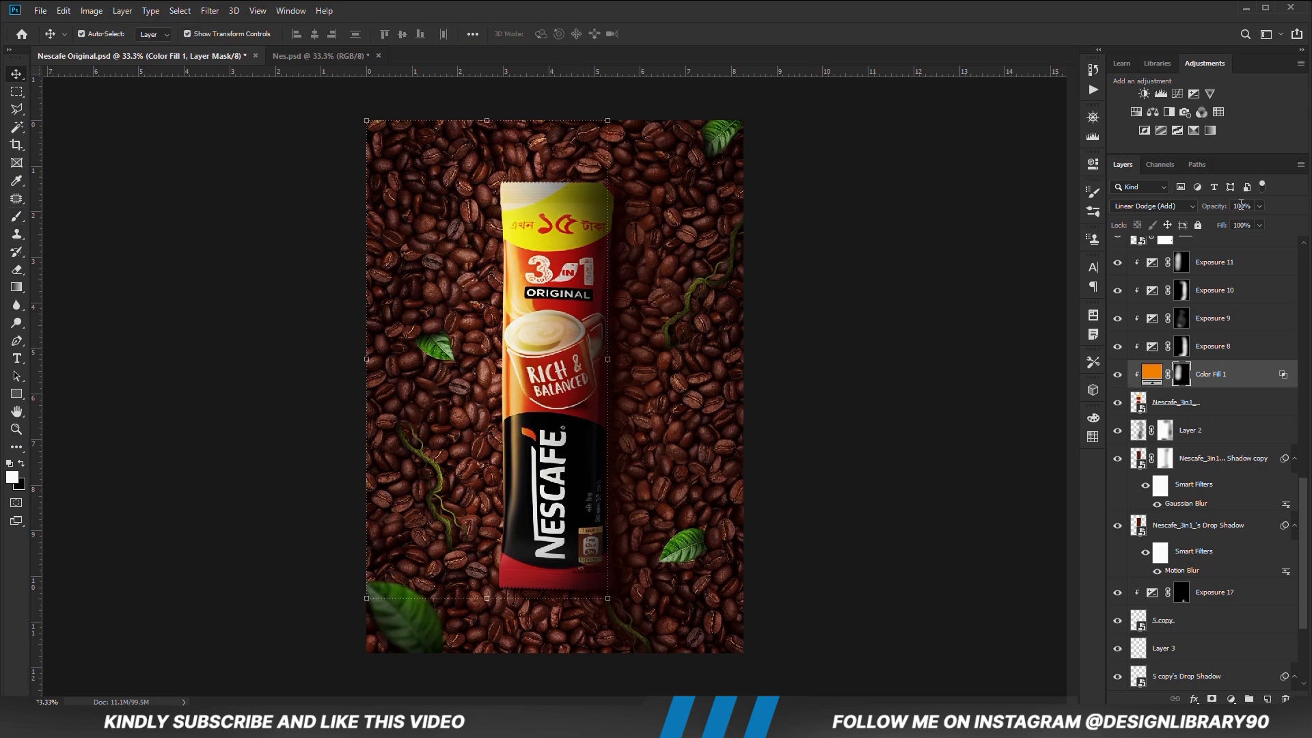
{"action": "left_click_drag", "start_coordinate": [1259, 206], "coordinate": [1223, 222]}
{"action": "left_click", "coordinate": [872, 388]}
- Create a layer above the packet's shadow copy and paint a dark soft shadow beside the packet at 15% brush opacity
{"action": "scroll", "coordinate": [872, 391], "scroll_direction": "up", "scroll_amount": 1}
{"action": "scroll", "coordinate": [871, 390], "scroll_direction": "down", "scroll_amount": 1}
{"action": "left_click", "coordinate": [1240, 431]}
{"action": "left_click", "coordinate": [1252, 459]}
{"action": "left_click", "coordinate": [1264, 697]}
{"action": "left_click", "coordinate": [16, 216]}
{"action": "left_click", "coordinate": [65, 216]}
{"action": "left_click", "coordinate": [12, 476]}
{"action": "left_click", "coordinate": [1031, 219]}
{"action": "key", "text": "bracketleft"}
{"action": "key", "text": "bracketleft"}
{"action": "key", "text": "bracketleft"}
{"action": "key", "text": "1"}
{"action": "key", "text": "5"}
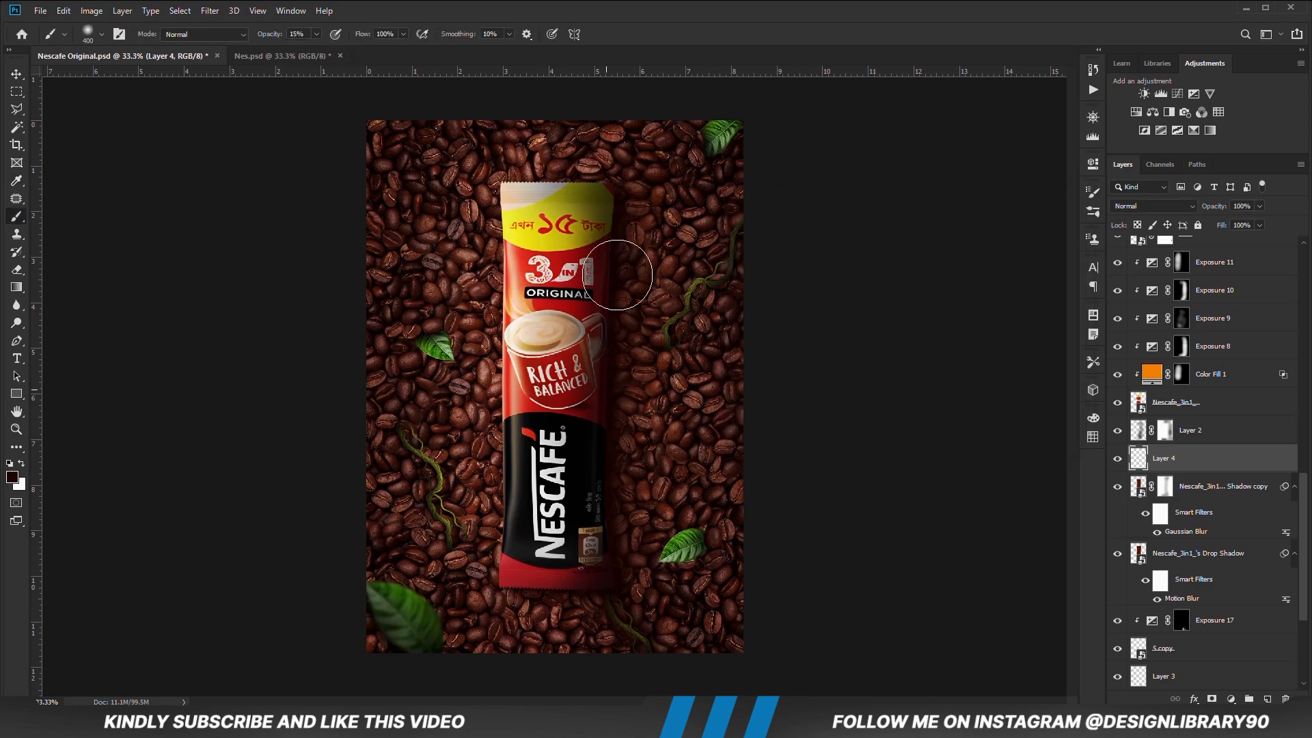
{"action": "key", "text": "v"}
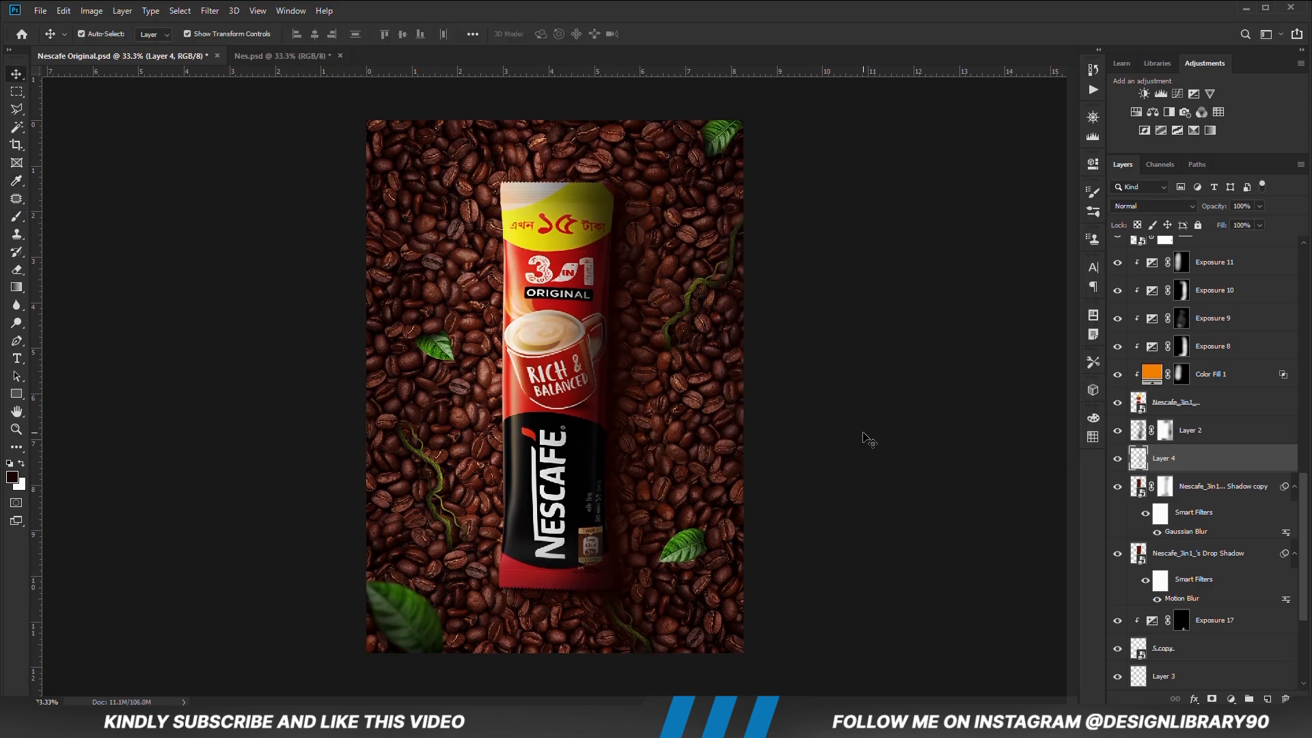
{"action": "left_click", "coordinate": [862, 434]}
- Create a new layer above all others and add a large orange glow over the poster's upper-left area with a soft 2300 px brush at 100% opacity
{"action": "scroll", "coordinate": [862, 434], "scroll_direction": "down", "scroll_amount": 1}
{"action": "left_click", "coordinate": [1267, 698]}
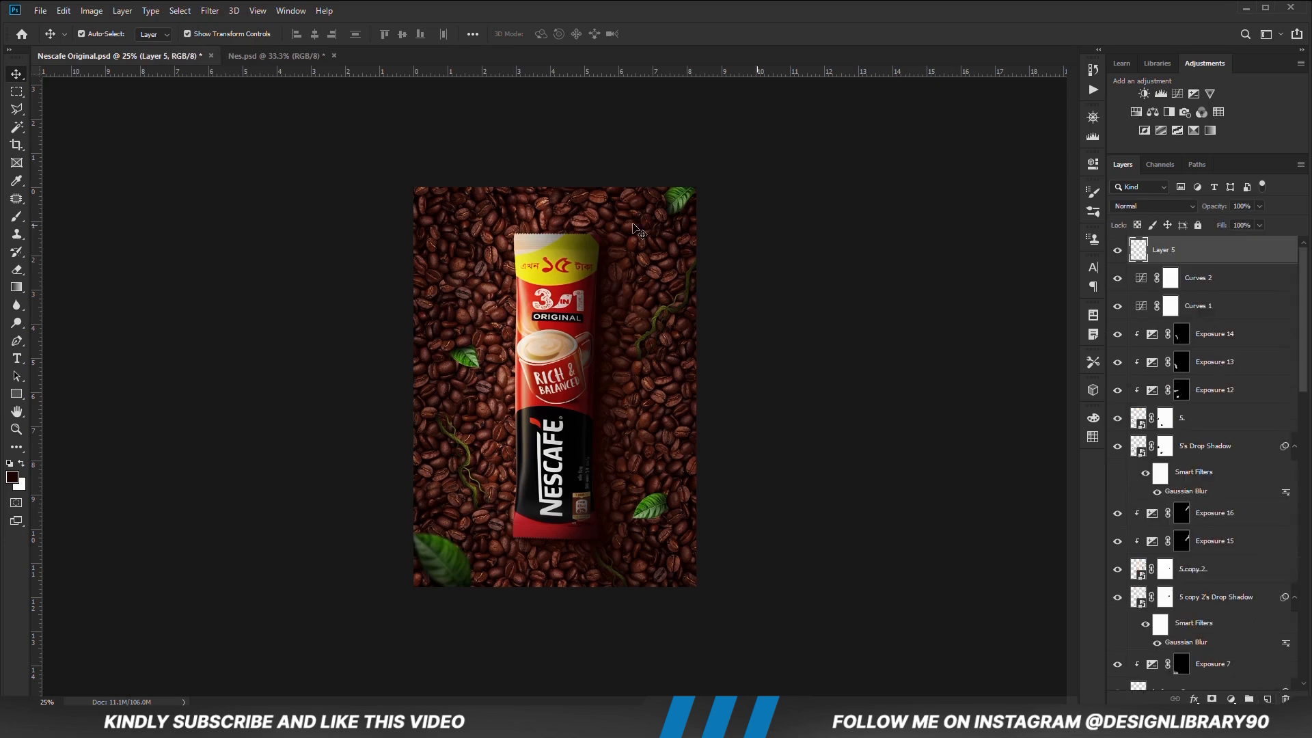
{"action": "left_click", "coordinate": [19, 217]}
{"action": "left_click", "coordinate": [703, 722]}
{"action": "right_click", "coordinate": [533, 281]}
{"action": "left_click", "coordinate": [578, 325]}
{"action": "left_click", "coordinate": [445, 232]}
{"action": "key", "text": "bracketright"}
{"action": "key", "text": "bracketright"}
{"action": "key", "text": "bracketright"}
{"action": "key", "text": "bracketright"}
{"action": "key", "text": "bracketright"}
{"action": "key", "text": "bracketright"}
{"action": "key", "text": "bracketright"}
{"action": "key", "text": "bracketright"}
{"action": "key", "text": "bracketright"}
{"action": "key", "text": "bracketright"}
{"action": "key", "text": "bracketright"}
{"action": "key", "text": "bracketright"}
{"action": "key", "text": "bracketright"}
{"action": "key", "text": "bracketright"}
{"action": "key", "text": "bracketright"}
{"action": "key", "text": "bracketright"}
{"action": "key", "text": "bracketright"}
{"action": "key", "text": "bracketright"}
{"action": "key", "text": "bracketright"}
{"action": "left_click_drag", "start_coordinate": [316, 34], "coordinate": [382, 53]}
{"action": "left_click", "coordinate": [13, 478]}
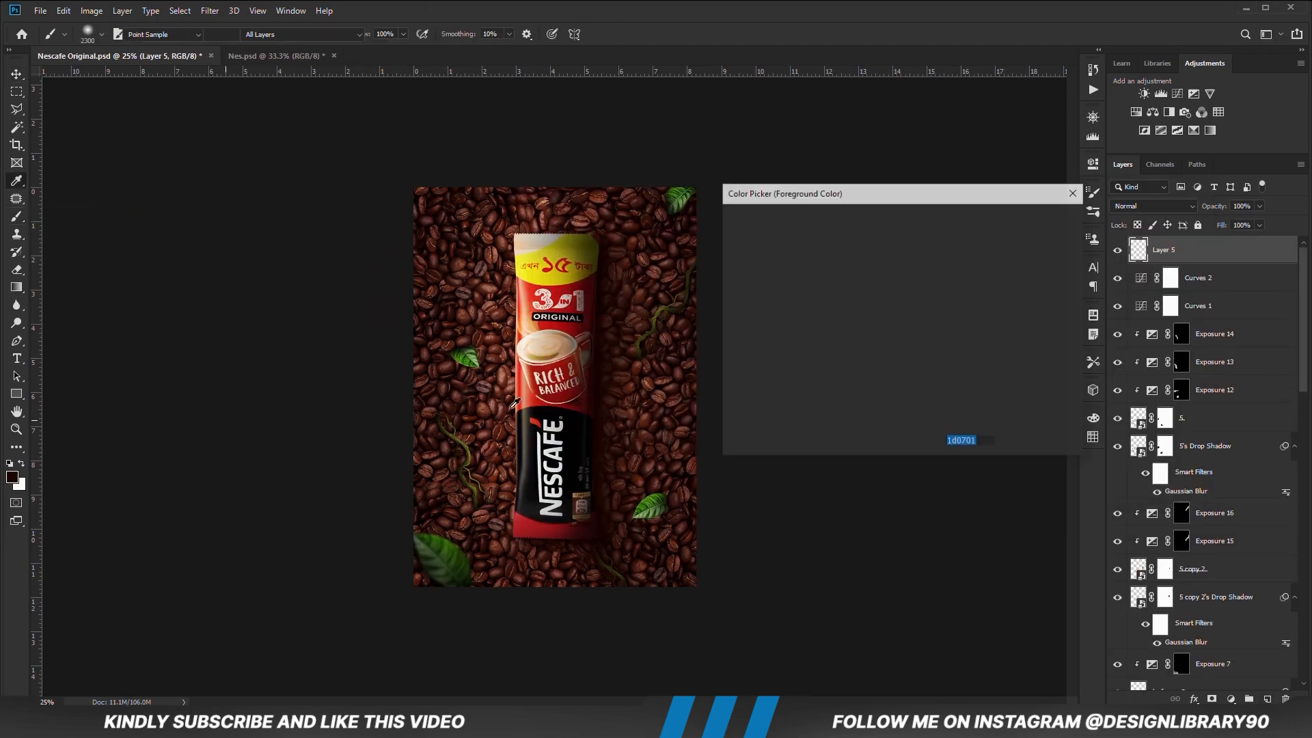
{"action": "key", "text": "ctrl+v"}
{"action": "left_click", "coordinate": [1033, 222]}
{"action": "left_click", "coordinate": [478, 295]}
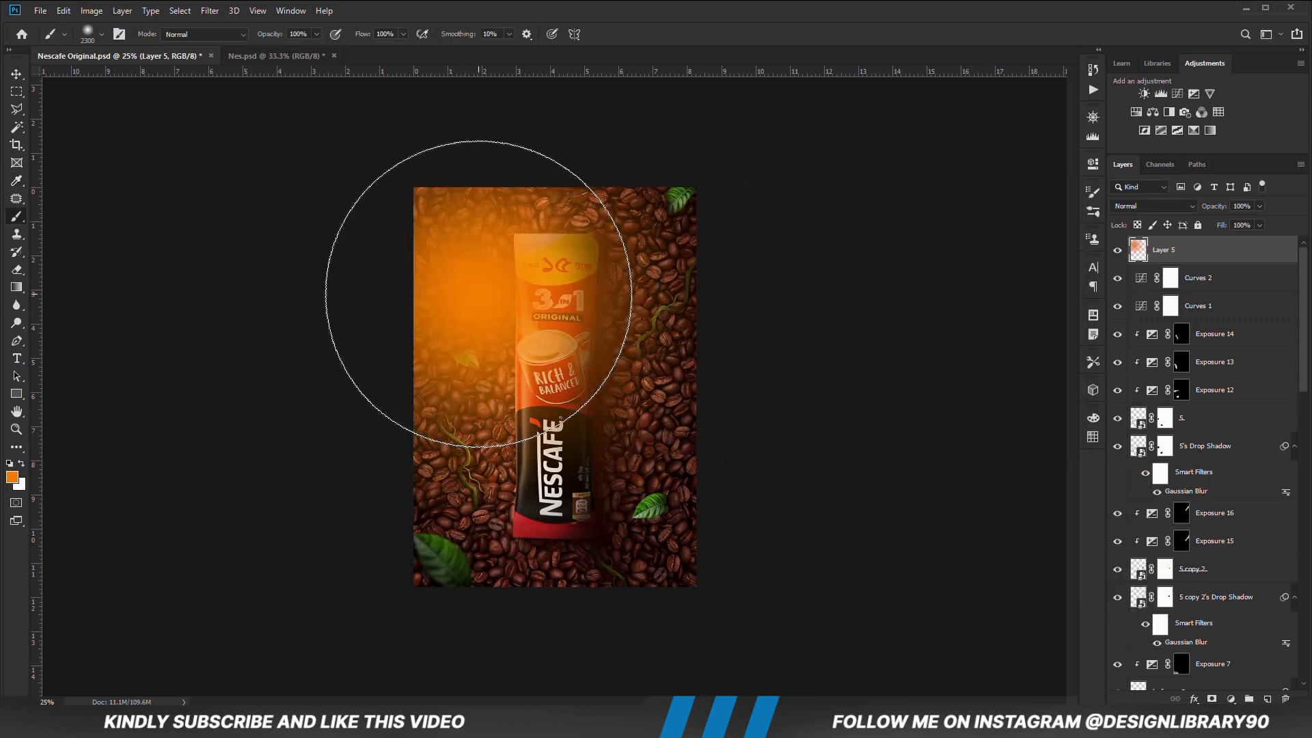
- Hide the orange glow layer and add an Exposure adjustment at the top of the stack that brightens the whole poster
{"action": "left_click", "coordinate": [17, 74]}
{"action": "left_click", "coordinate": [1117, 250]}
{"action": "left_click", "coordinate": [996, 350]}
{"action": "left_click", "coordinate": [1230, 699]}
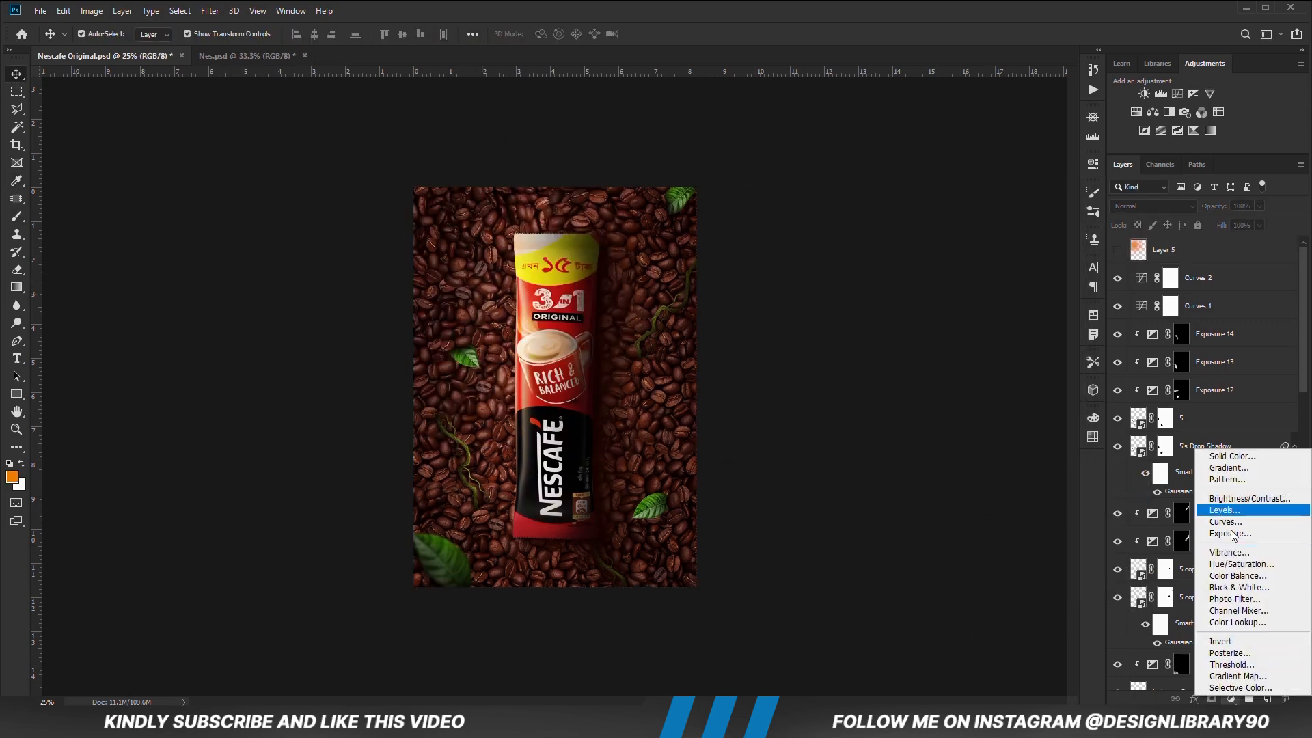
{"action": "left_click", "coordinate": [1231, 534]}
{"action": "left_click_drag", "start_coordinate": [976, 237], "coordinate": [1007, 240]}
{"action": "left_click", "coordinate": [1070, 153]}
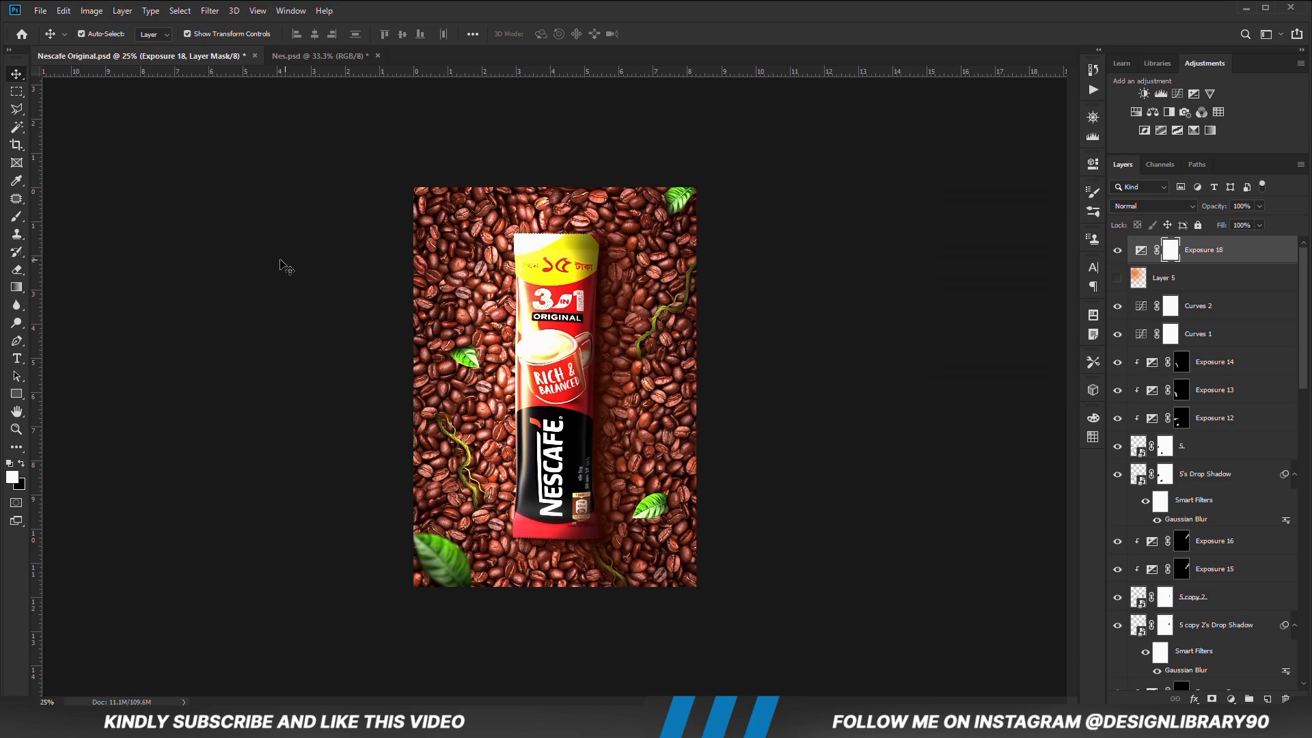
- Invert the Exposure 18 mask and fill a polygonal light-beam selection with white, narrowing from the poster's top to below the packet
{"action": "key", "text": "l"}
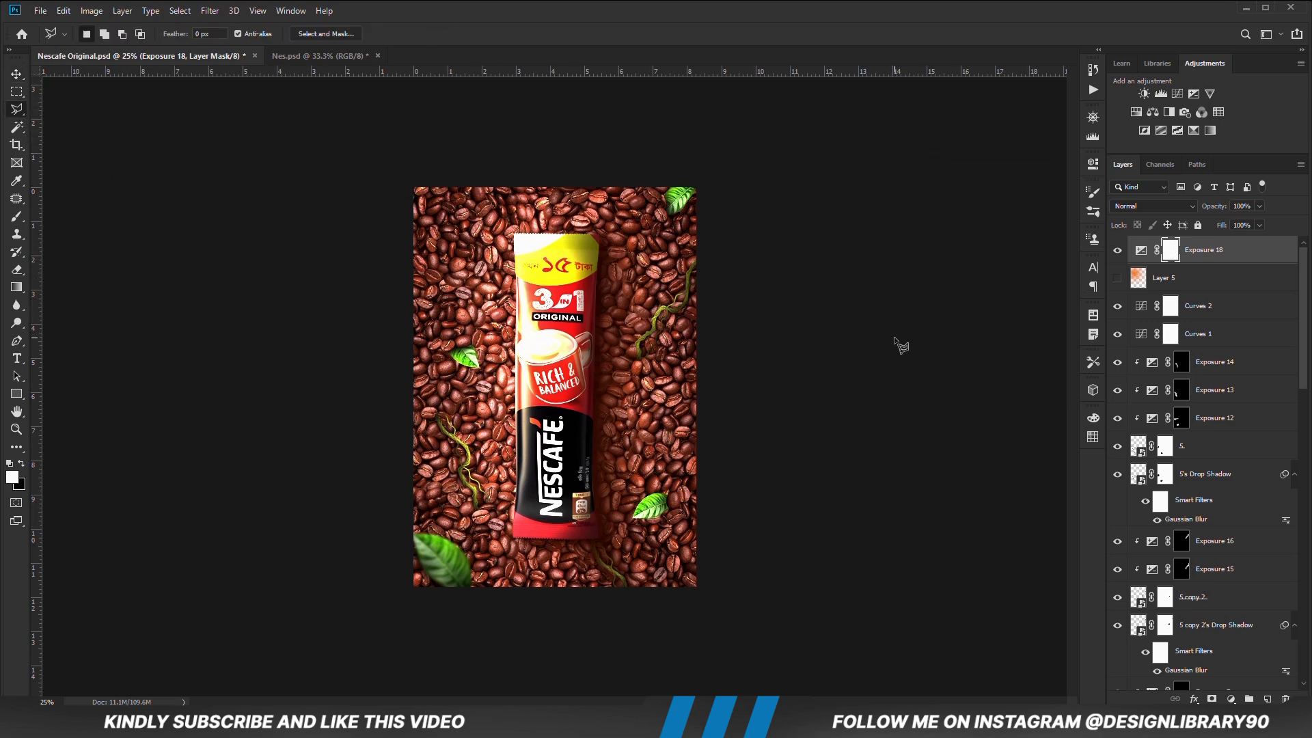
{"action": "key", "text": "ctrl+i"}
{"action": "left_click", "coordinate": [402, 250]}
{"action": "left_click", "coordinate": [498, 554]}
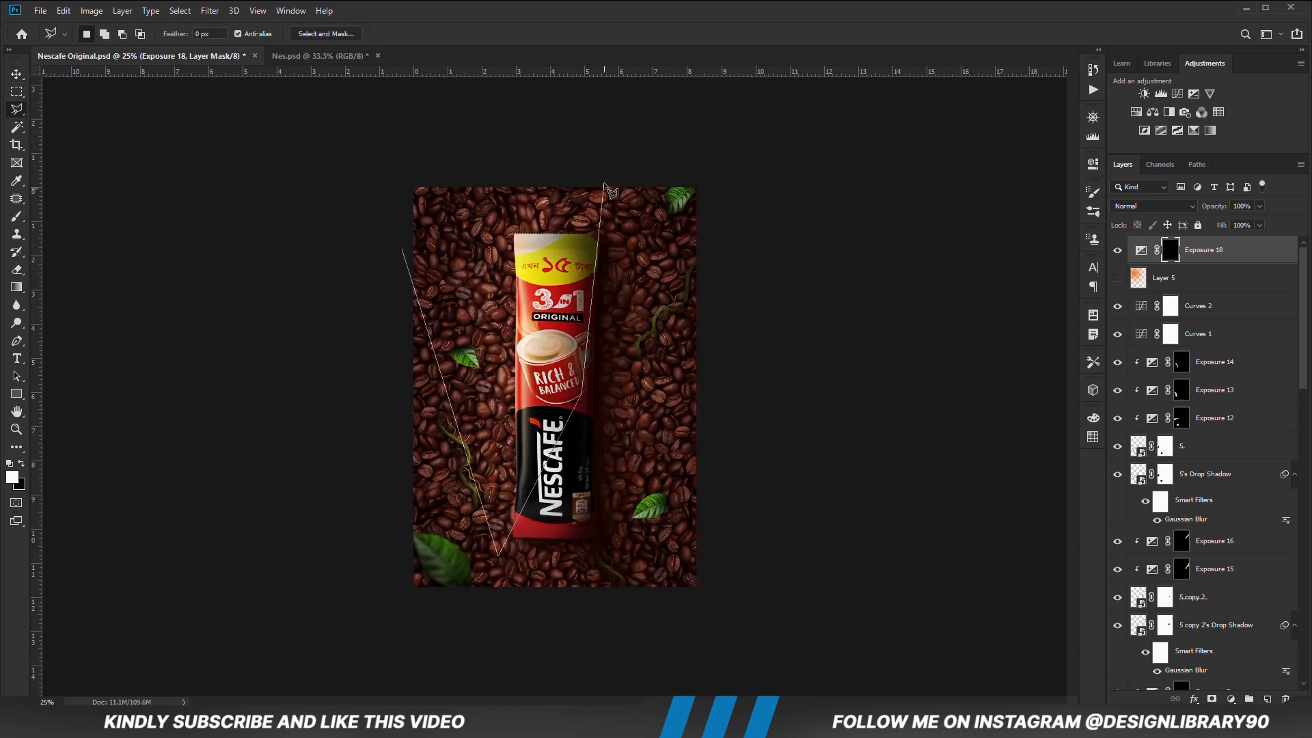
{"action": "left_click", "coordinate": [403, 252]}
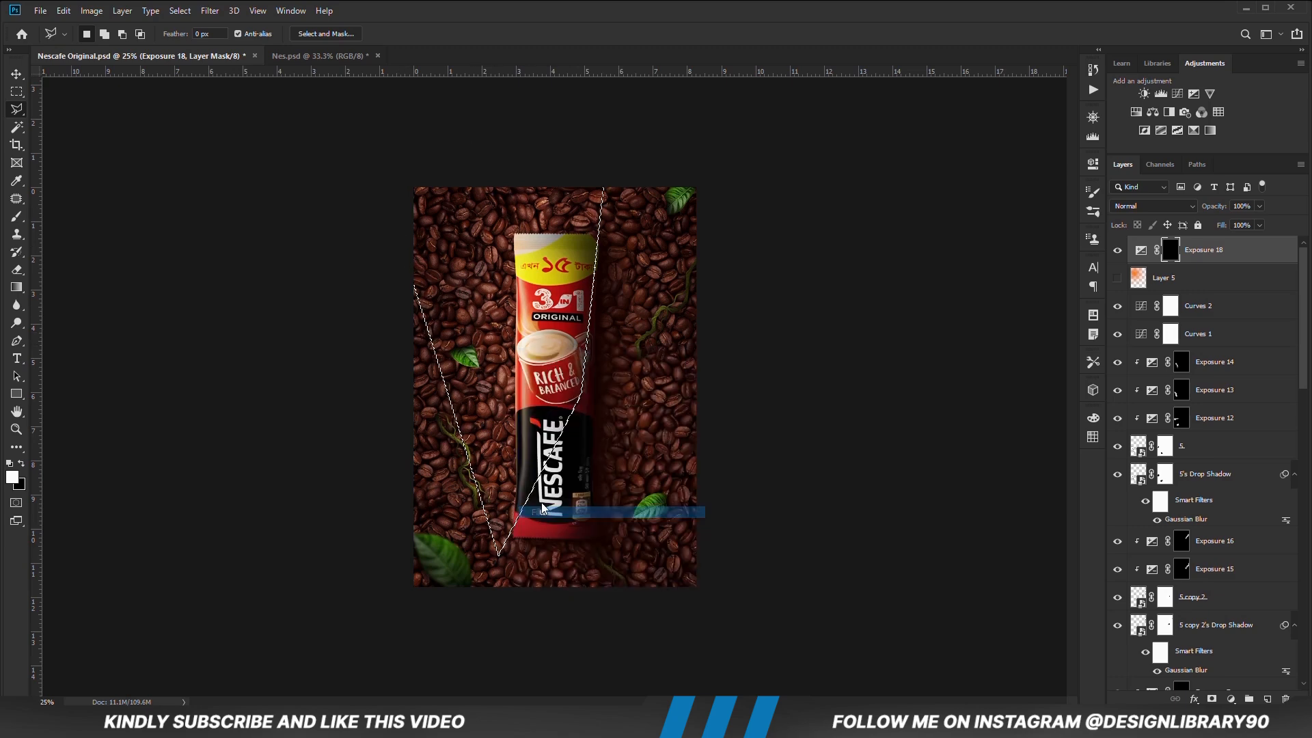
{"action": "key", "text": "shift+F5"}
{"action": "left_click", "coordinate": [489, 199]}
{"action": "left_click", "coordinate": [484, 211]}
{"action": "left_click", "coordinate": [569, 200]}
{"action": "key", "text": "ctrl+d"}
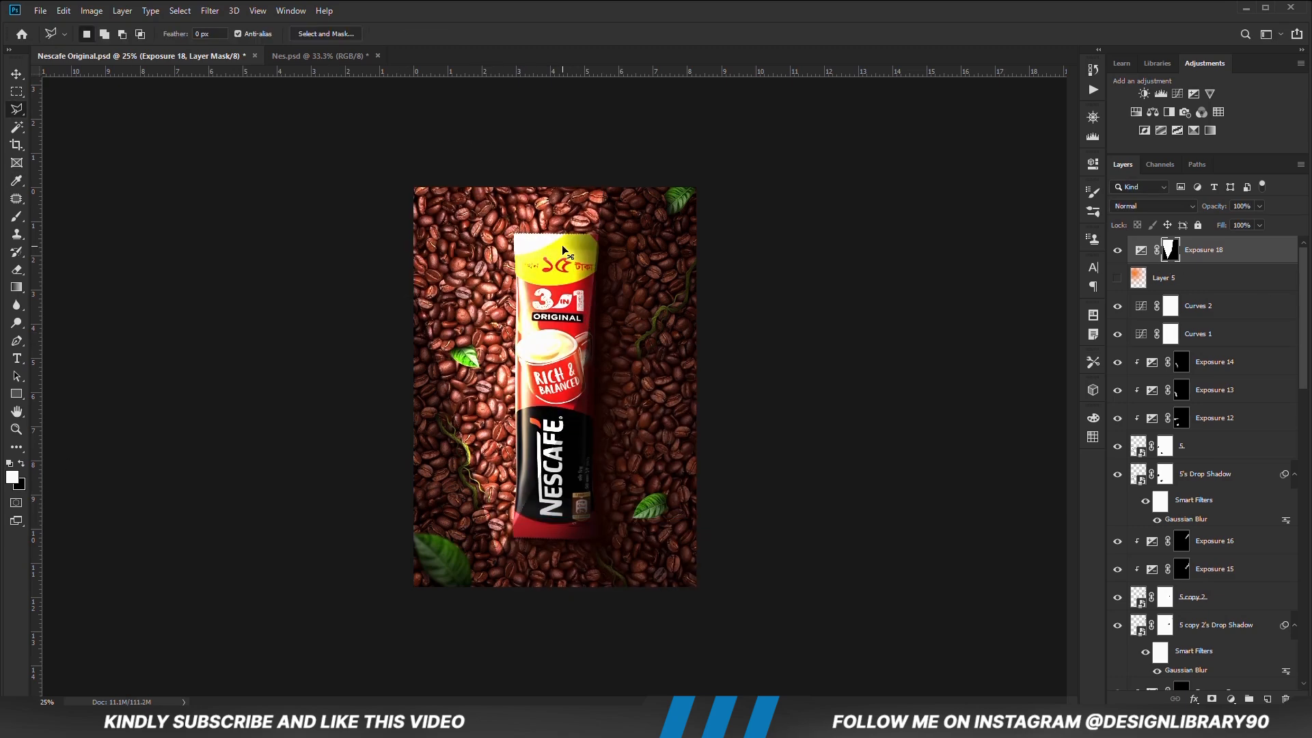
- Soften the light beam's mask with Gaussian Blur and reduce the Exposure 18 layer's opacity to 47%
{"action": "left_click", "coordinate": [210, 10]}
{"action": "mouse_move", "coordinate": [273, 164]}
{"action": "left_click", "coordinate": [410, 214]}
{"action": "left_click", "coordinate": [927, 311]}
{"action": "left_click", "coordinate": [1063, 147]}
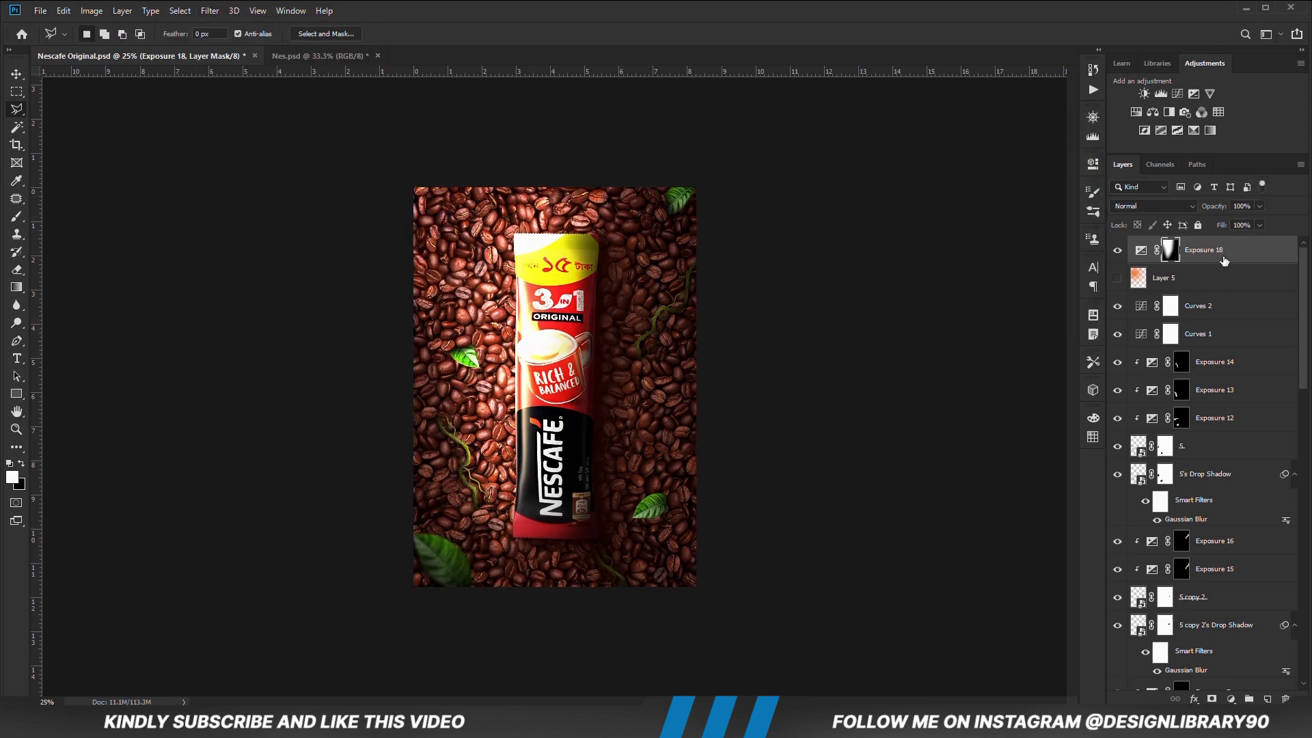
{"action": "left_click_drag", "start_coordinate": [1217, 224], "coordinate": [1225, 232]}
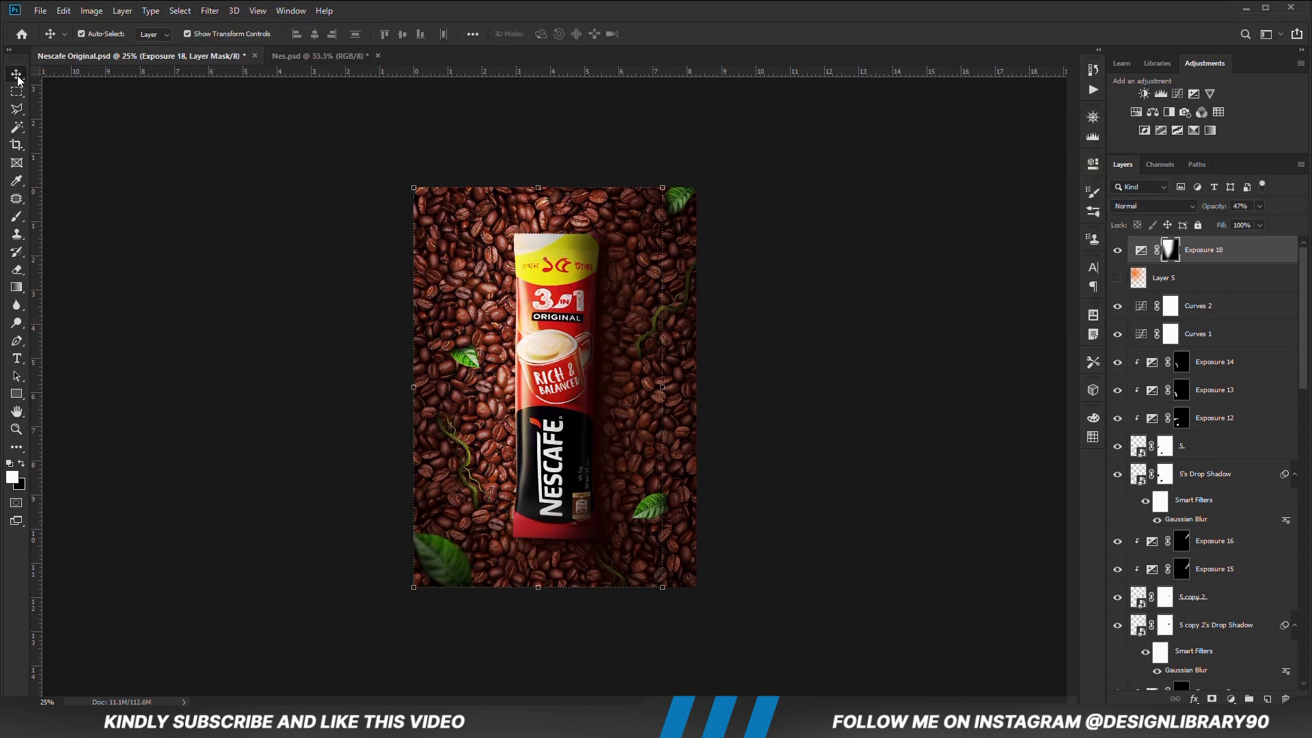
- Paint black on the Exposure 18 mask with a 1000 px soft brush to fade the beam's lower end beside the packet
{"action": "left_click", "coordinate": [18, 216]}
{"action": "key", "text": "x"}
{"action": "key", "text": "bracketleft"}
{"action": "key", "text": "bracketleft"}
{"action": "key", "text": "bracketleft"}
{"action": "key", "text": "bracketleft"}
{"action": "key", "text": "bracketleft"}
{"action": "key", "text": "bracketleft"}
{"action": "key", "text": "bracketleft"}
{"action": "key", "text": "bracketleft"}
{"action": "key", "text": "bracketleft"}
{"action": "key", "text": "bracketleft"}
{"action": "key", "text": "bracketleft"}
{"action": "key", "text": "bracketleft"}
{"action": "key", "text": "bracketleft"}
{"action": "left_click", "coordinate": [492, 505]}
- Move the orange Layer 5 to the top, show it, set it to Linear Dodge (Add) at 38% opacity, and add a mask
{"action": "key", "text": "v"}
{"action": "mouse_move", "coordinate": [1195, 278]}
{"action": "left_mouse_down"}
{"action": "mouse_move", "coordinate": [1195, 239]}
{"action": "mouse_move", "coordinate": [1222, 223]}
{"action": "left_mouse_up"}
{"action": "left_click", "coordinate": [1116, 252]}
{"action": "left_click", "coordinate": [1174, 207]}
{"action": "left_click", "coordinate": [1172, 332]}
{"action": "key", "text": "d"}
{"action": "left_click", "coordinate": [1211, 698]}
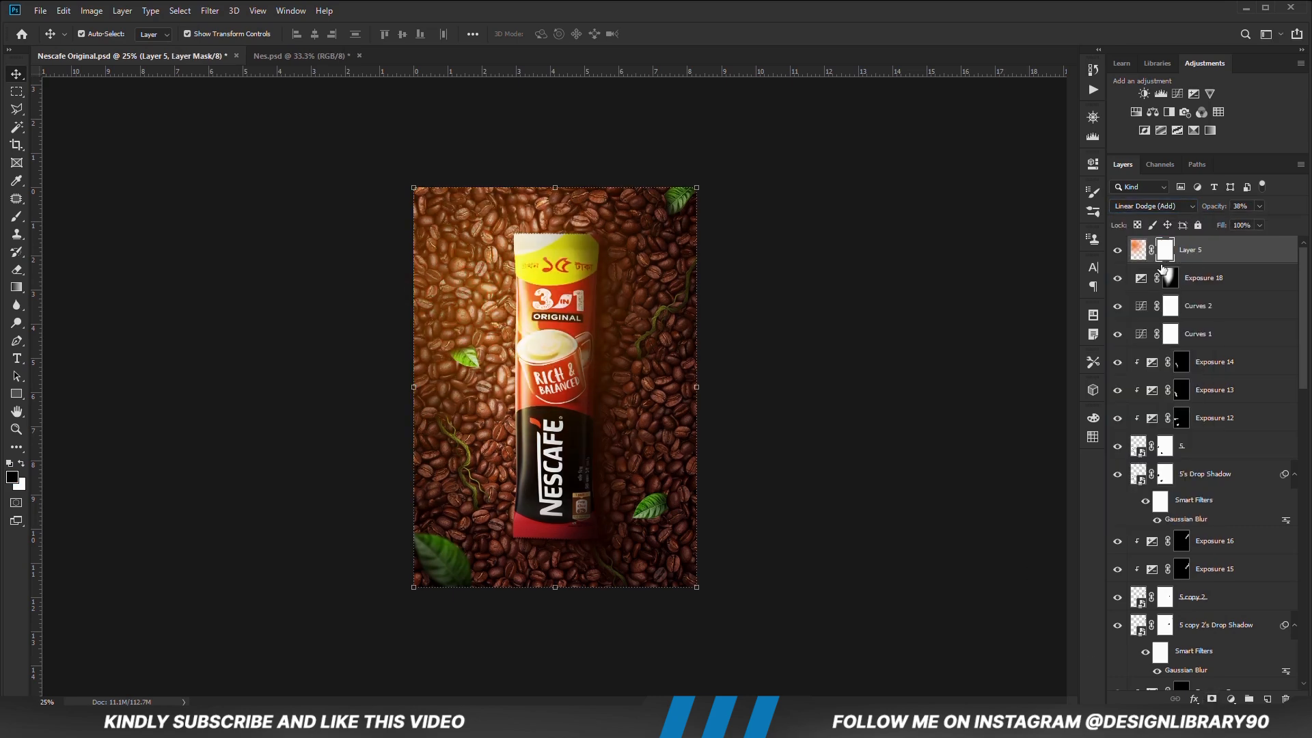
- Mask the orange glow off the packet and nearby beans with a black 10% opacity brush, and set Layer 5's opacity to 60%
{"action": "key", "text": "b"}
{"action": "left_click", "coordinate": [317, 35]}
{"action": "left_click_drag", "start_coordinate": [317, 50], "coordinate": [332, 50]}
{"action": "mouse_move", "coordinate": [572, 345]}
{"action": "left_mouse_down"}
{"action": "mouse_move", "coordinate": [591, 295]}
{"action": "mouse_move", "coordinate": [495, 459]}
{"action": "left_mouse_up"}
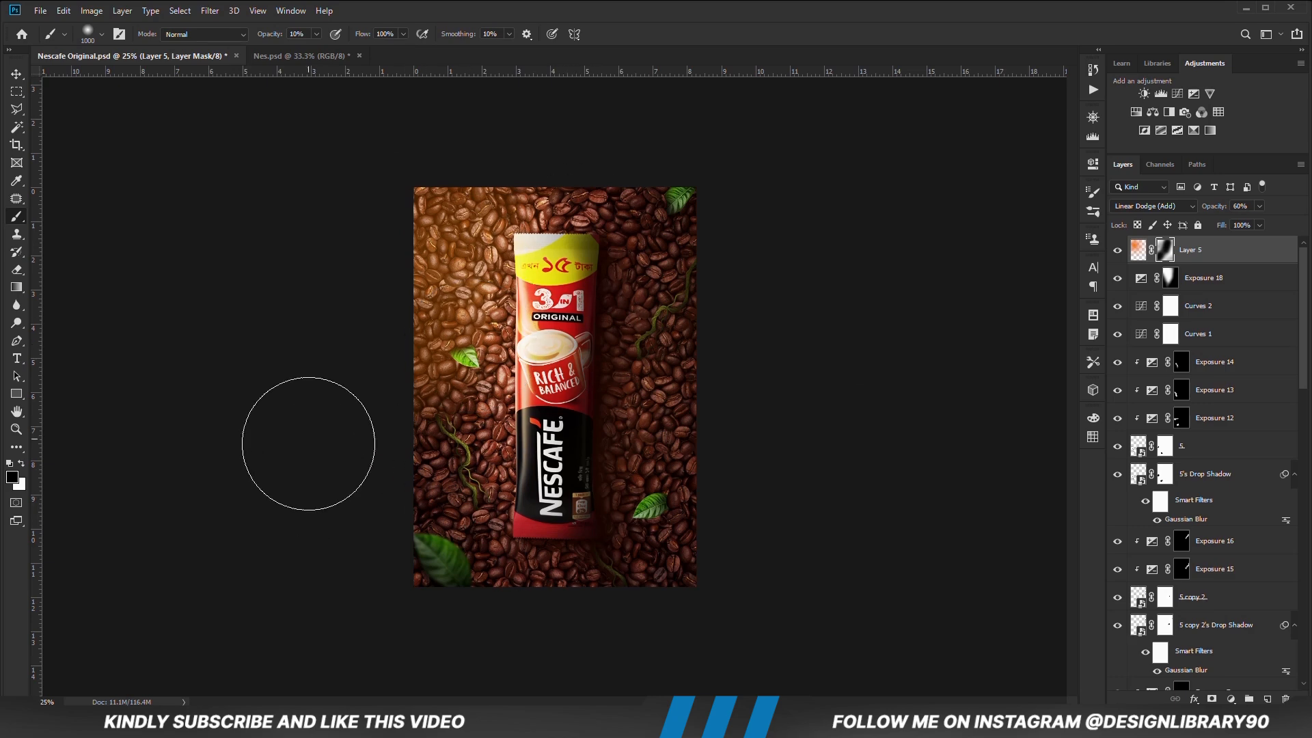
{"action": "left_click", "coordinate": [17, 74]}
{"action": "left_click", "coordinate": [224, 343]}
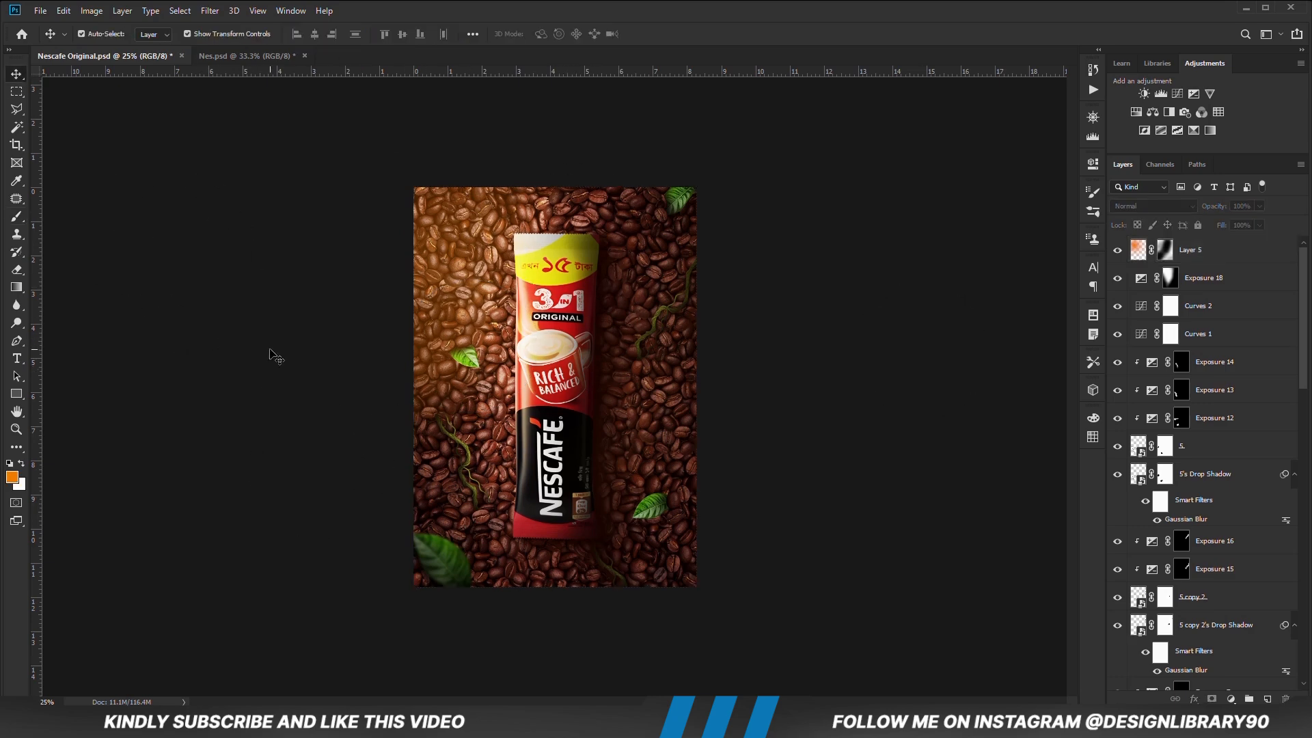
{"action": "left_click", "coordinate": [1139, 251]}
{"action": "key", "text": "b"}
{"action": "key", "text": "d"}
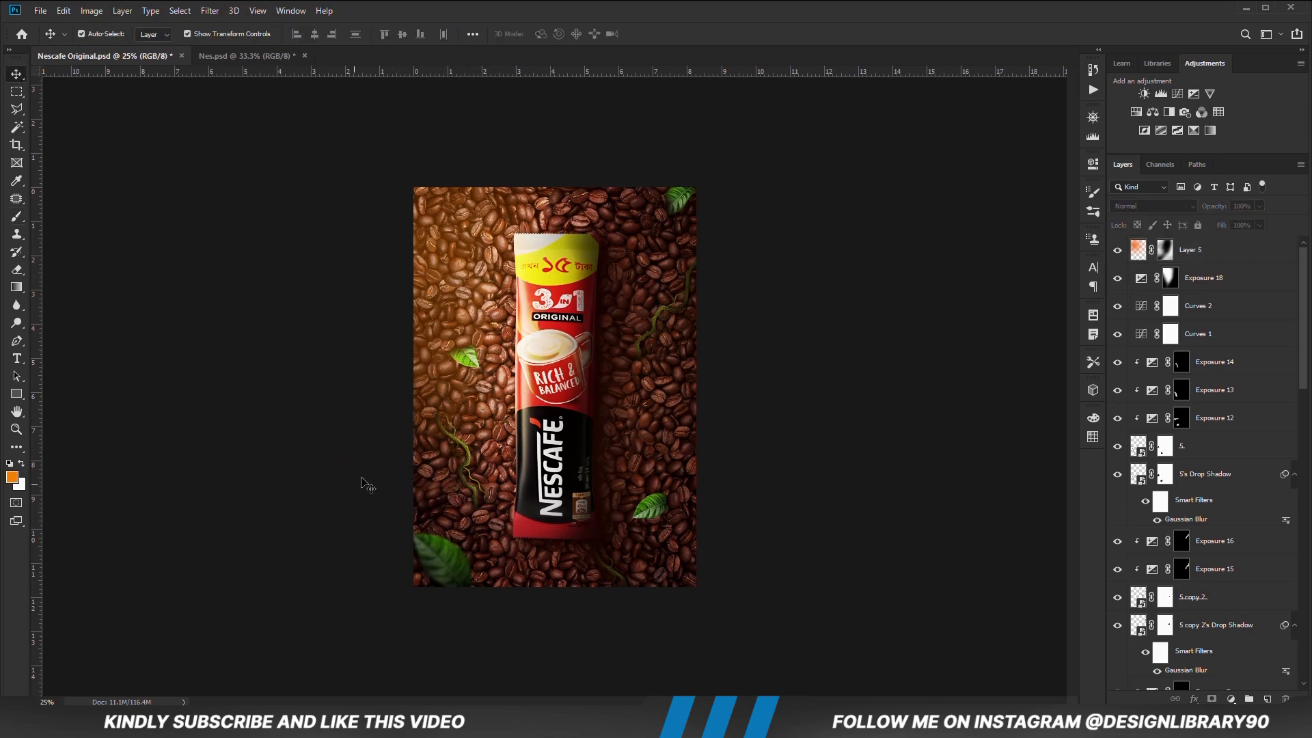
- Stamp all visible layers into a new merged layer at the top and convert it to a smart object
{"action": "key", "text": "ctrl+alt+shift+e"}
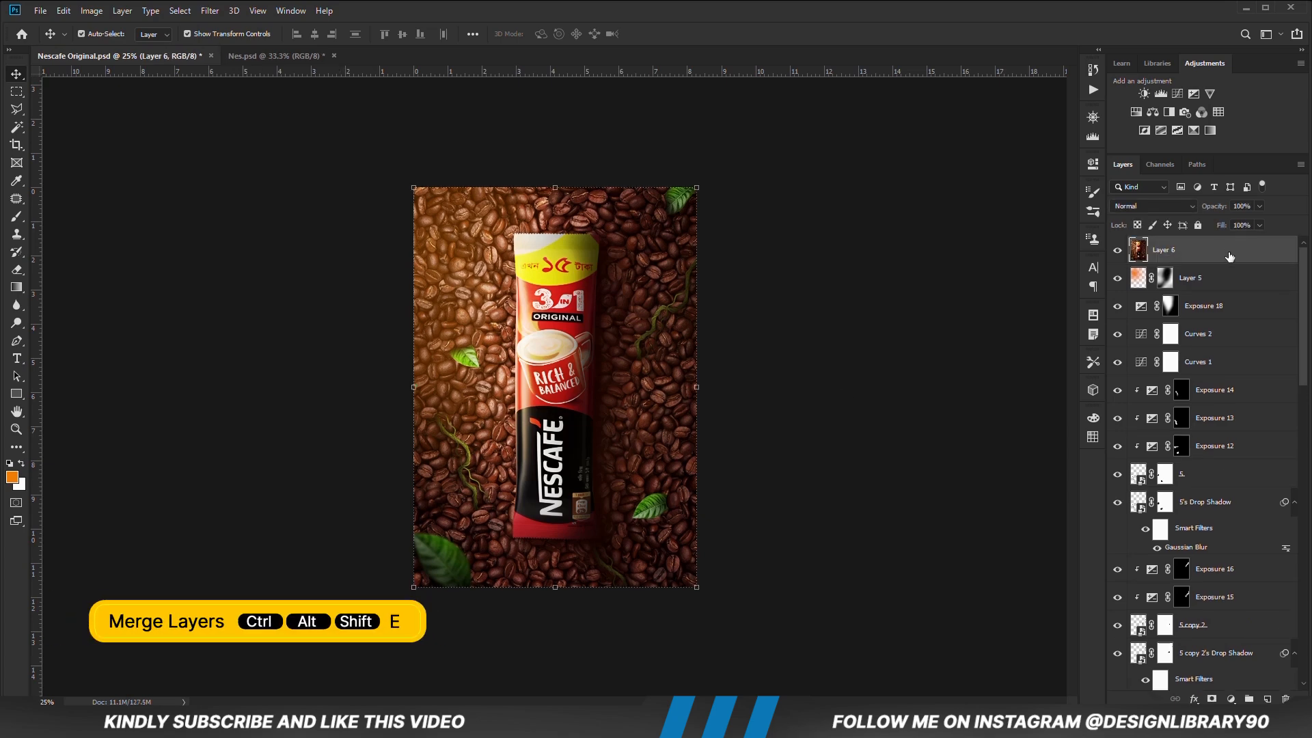
{"action": "left_click", "coordinate": [868, 374]}
{"action": "key", "text": "ctrl+0"}
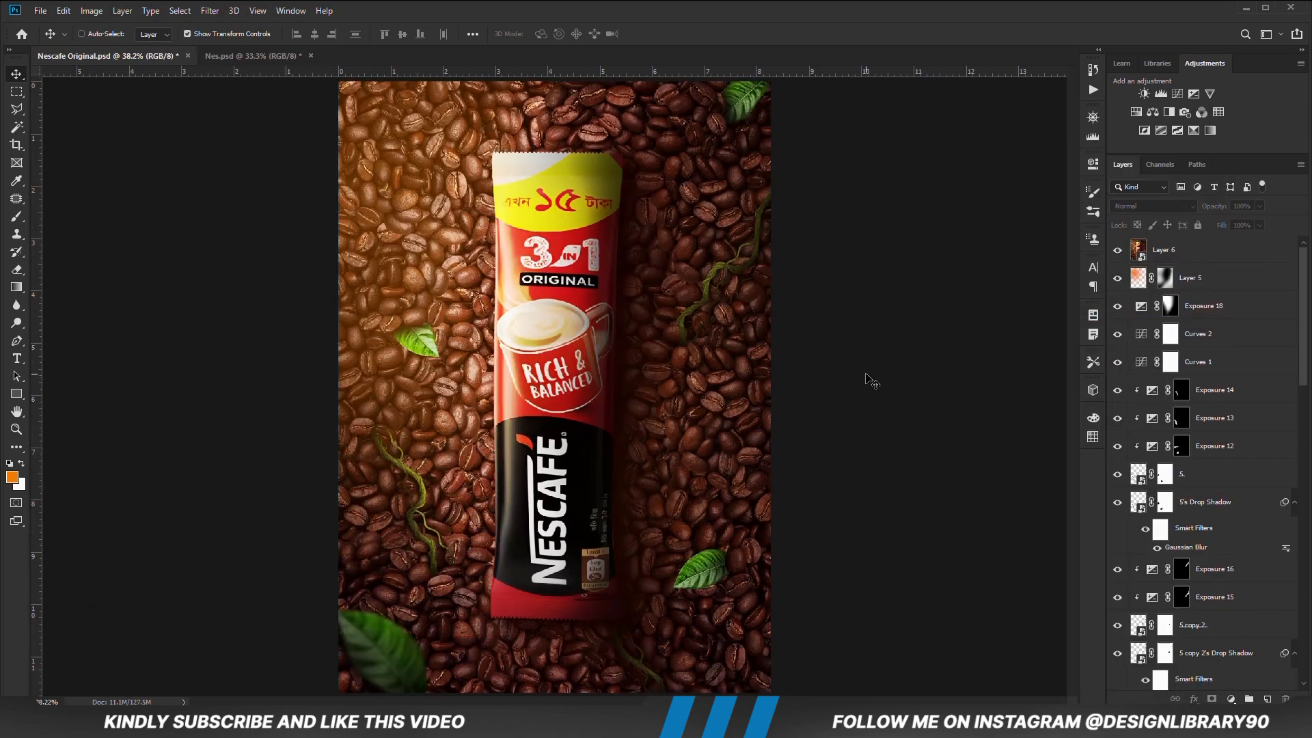
- Start applying a filter to the merged smart object Layer 6
{"action": "left_click", "coordinate": [209, 10]}
{"action": "left_click", "coordinate": [209, 10]}
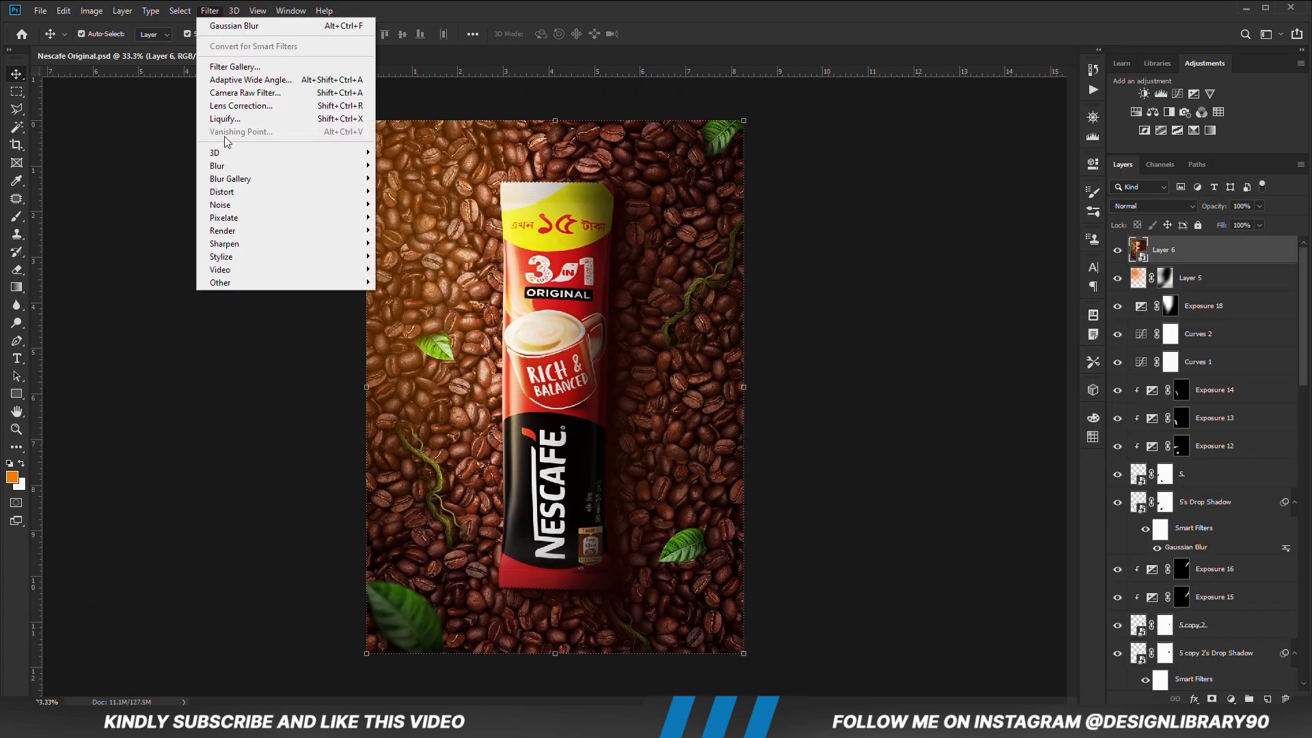
{"action": "left_click", "coordinate": [242, 109]}
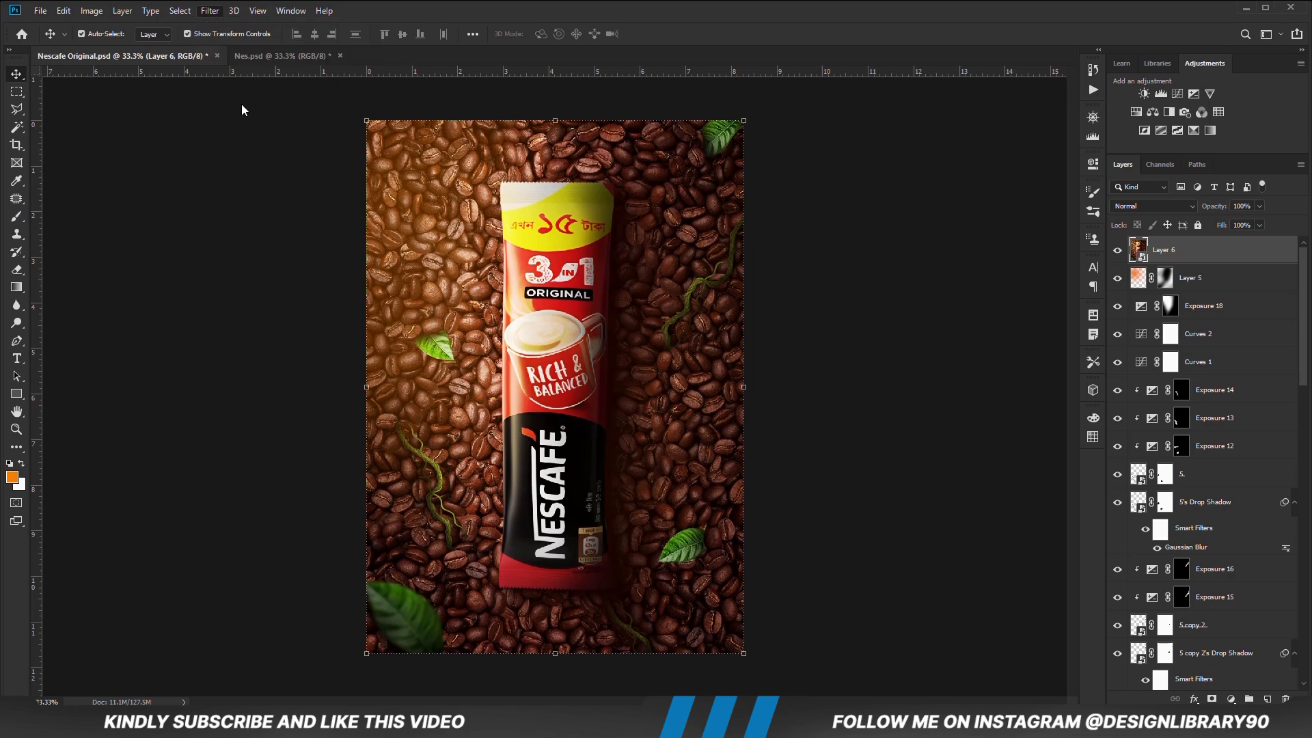